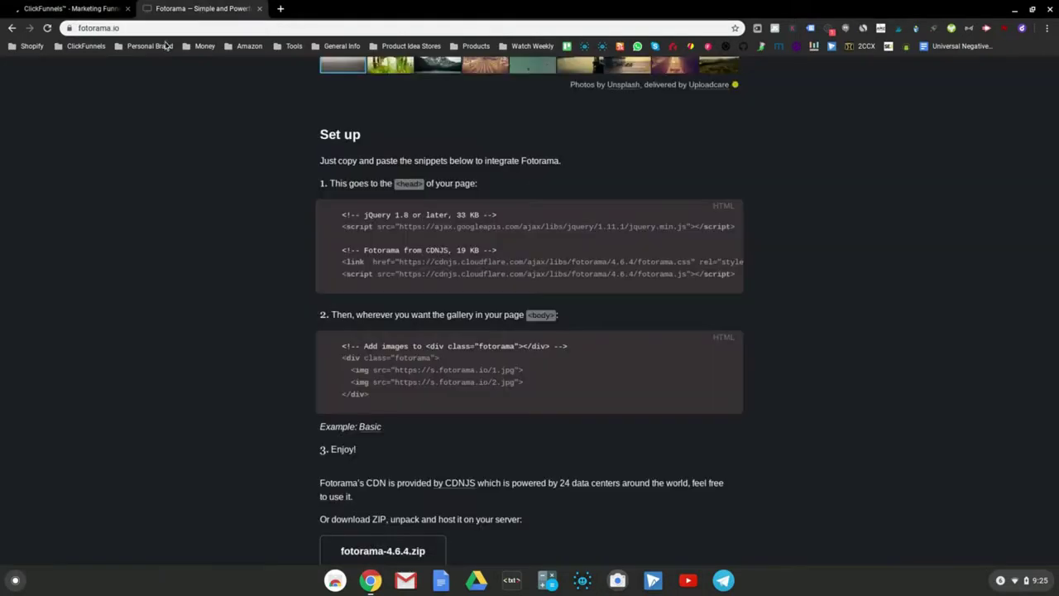
Step: Switch to the Fotorama tab showing fotorama.io's Set up section
left_click(203, 9)
Step: Copy the CDNJS fotorama.css link and fotorama.js script lines from the Set up section
scroll(220, 273, "up", 1)
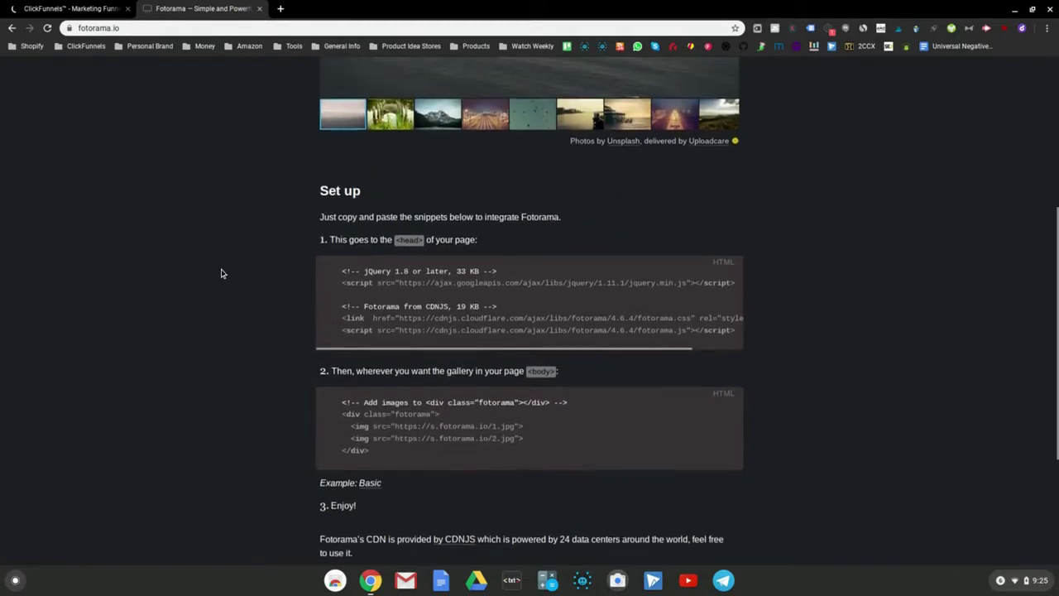
scroll(221, 273, "up", 1)
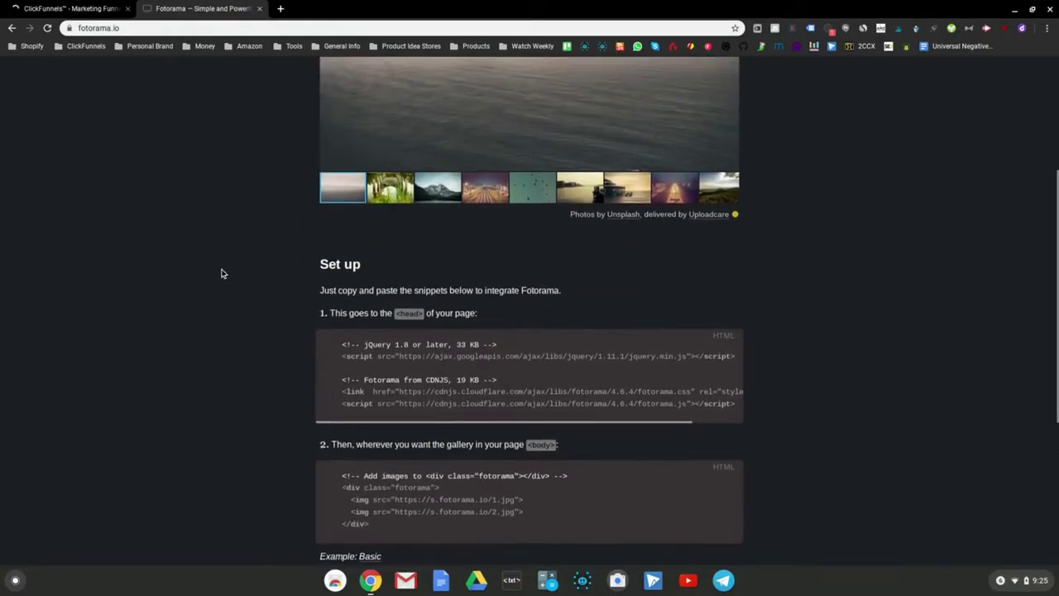
scroll(228, 269, "down", 1)
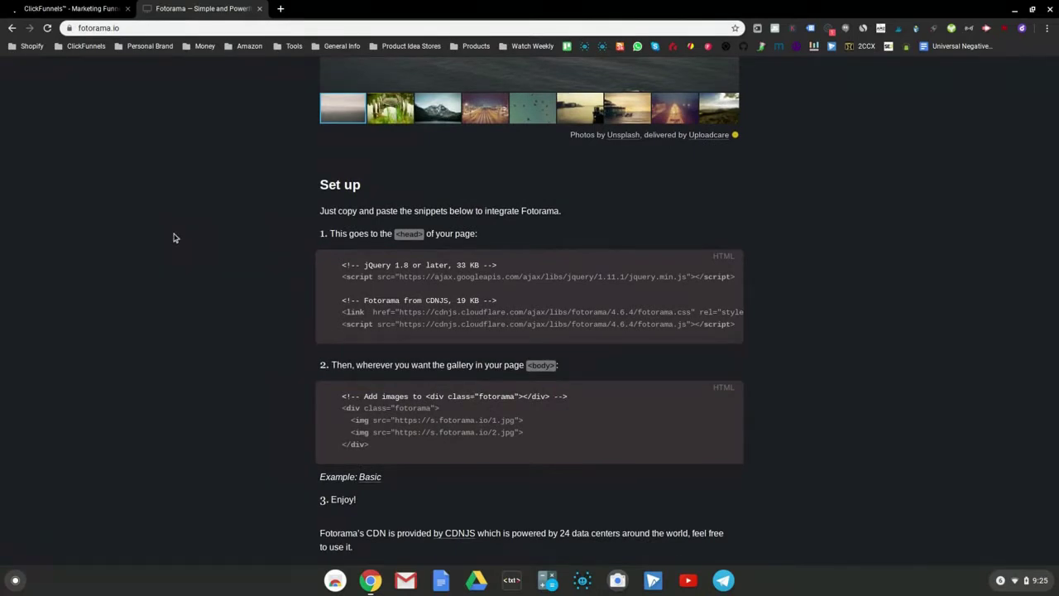
scroll(219, 274, "down", 1)
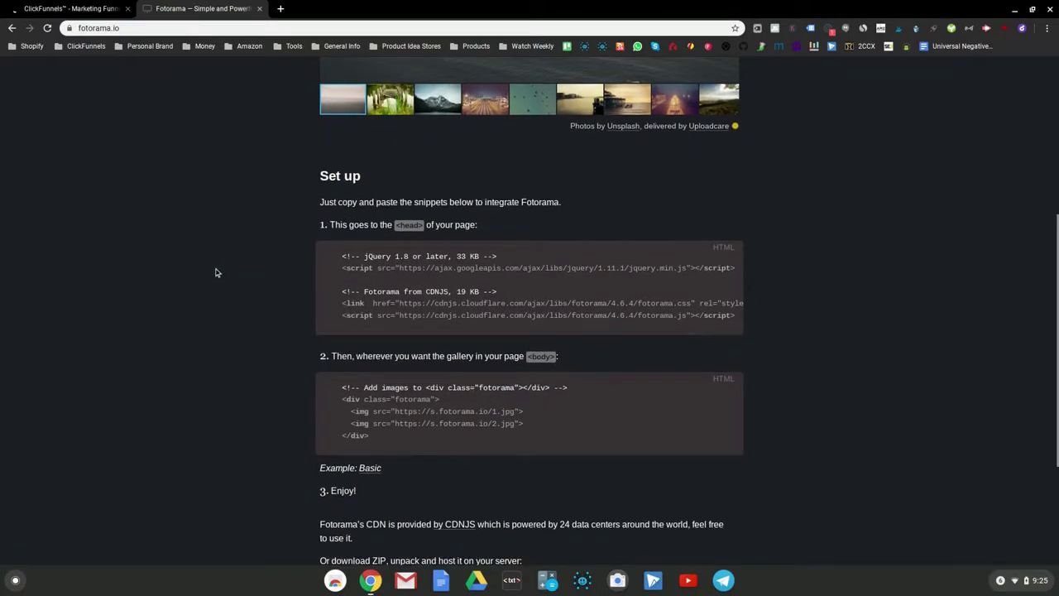
scroll(211, 260, "down", 1)
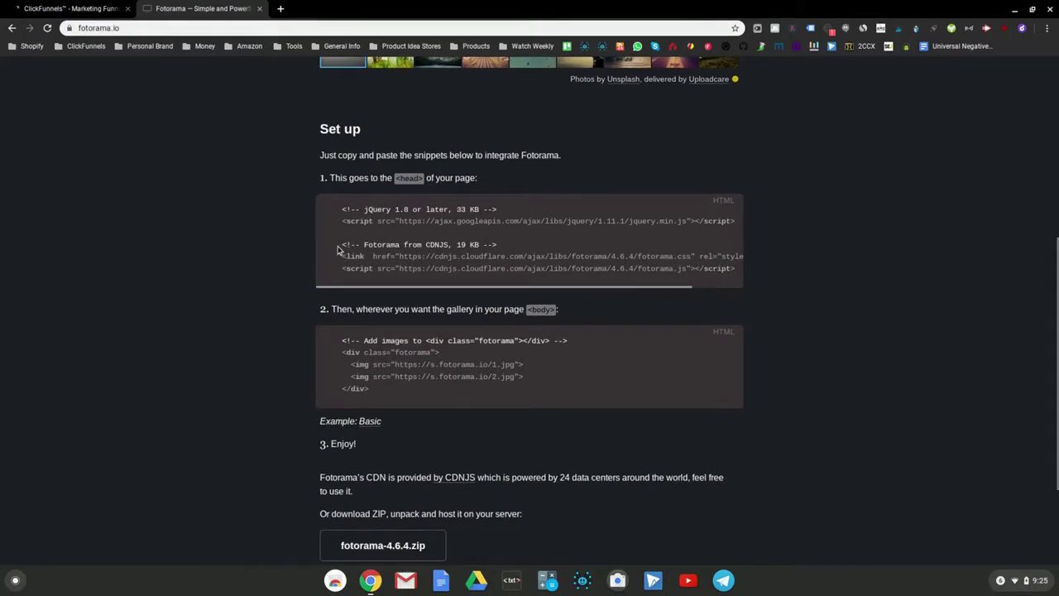
left_click_drag(338, 250, 742, 273)
right_click(645, 263)
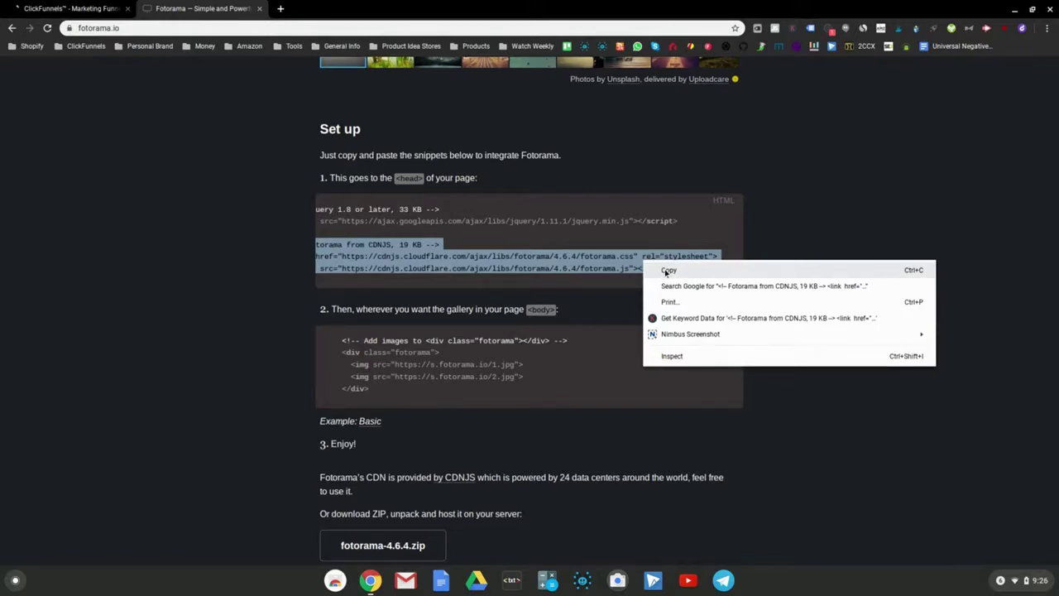
left_click(666, 270)
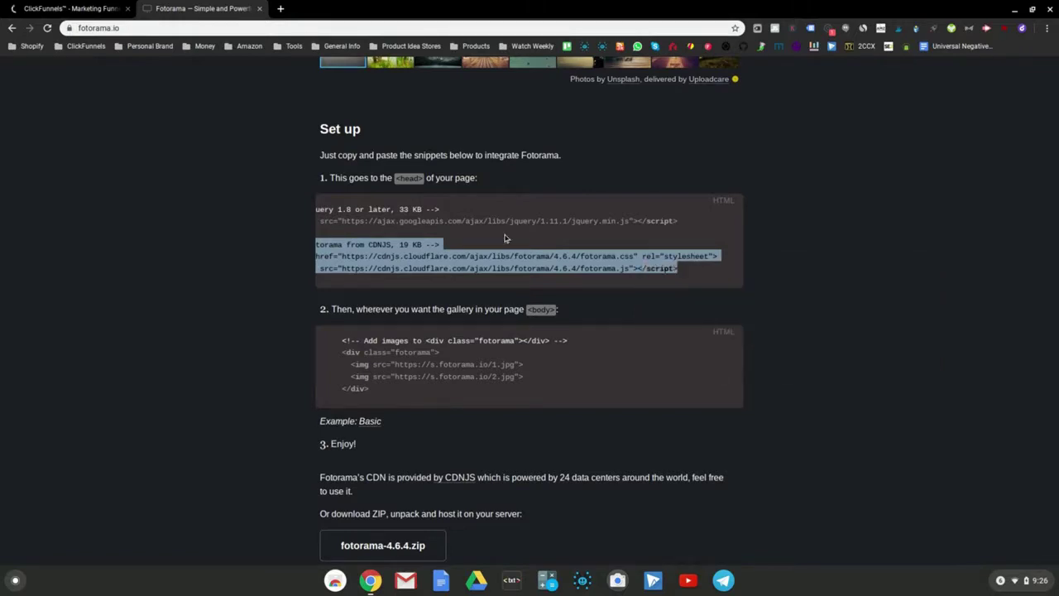
Step: Open the squeeze page in the editor and bring up its Tracking Code settings
left_click(50, 8)
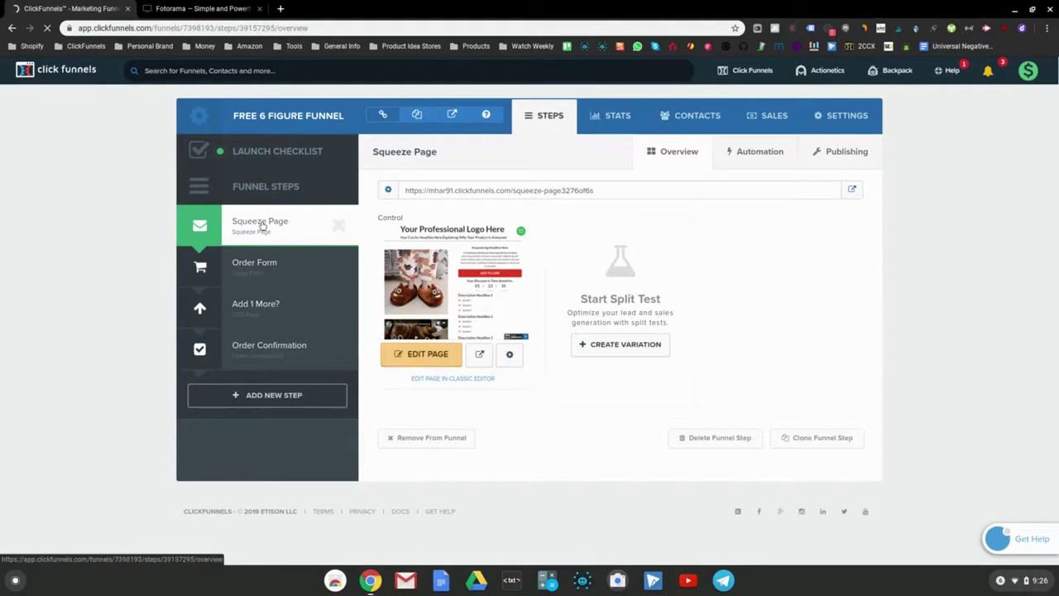
left_click(420, 362)
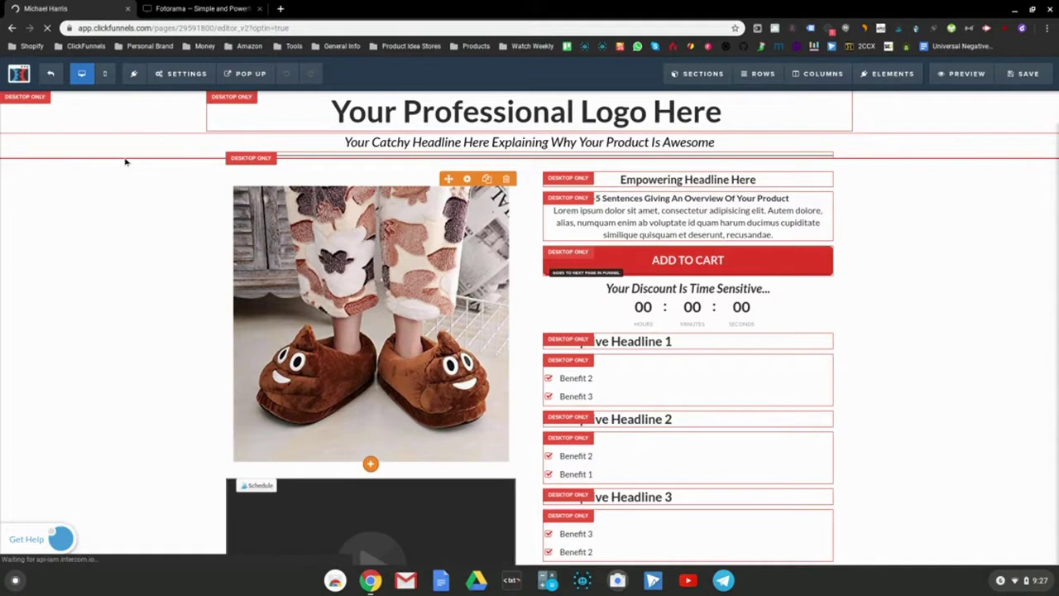
mouse_move(182, 81)
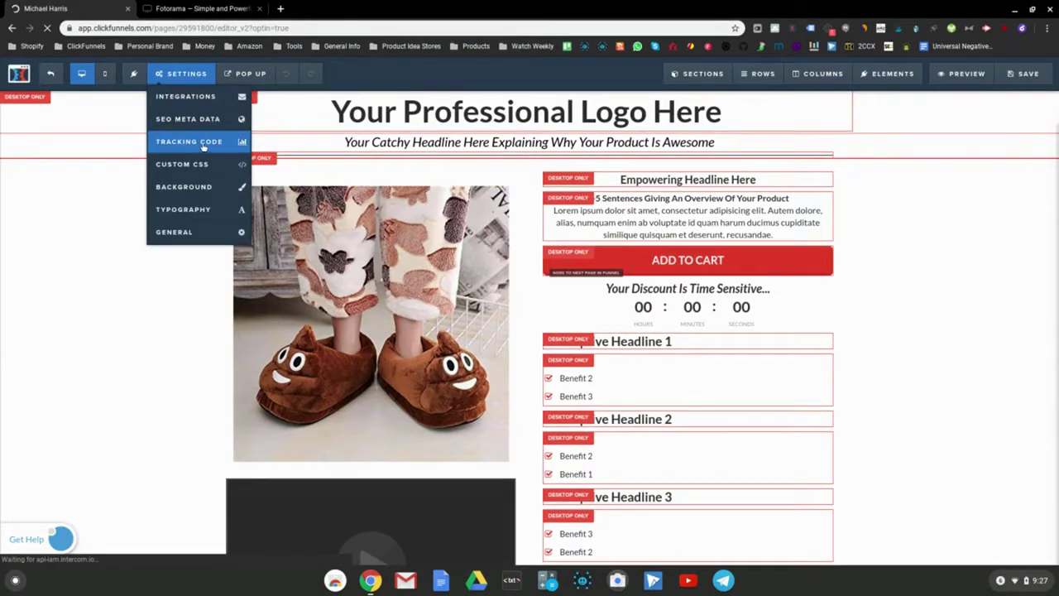
left_click(204, 146)
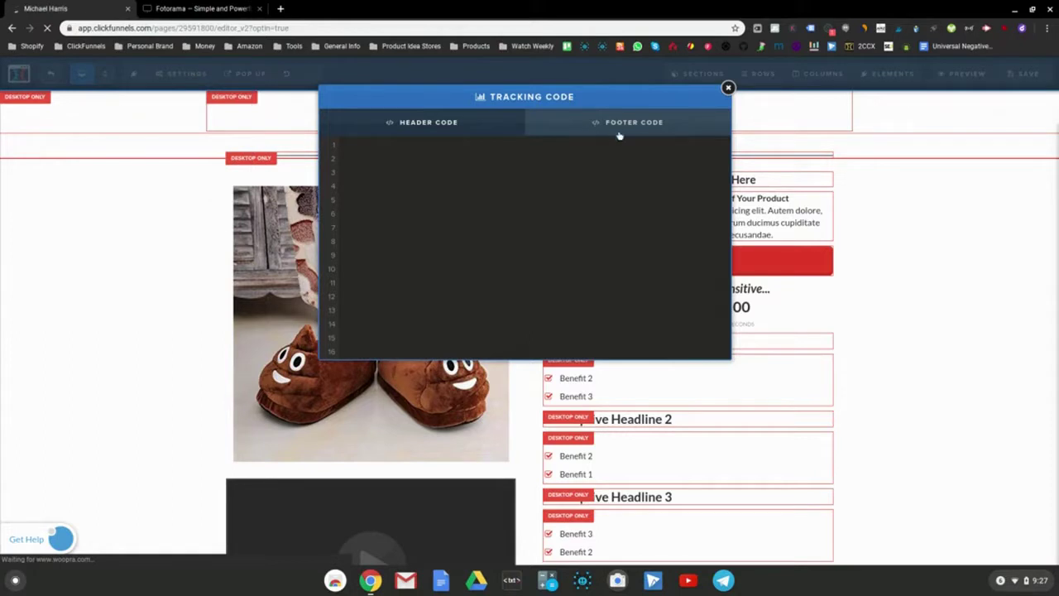
Step: Paste the Fotorama stylesheet and script lines into the Footer Code box and close the window
left_click(621, 130)
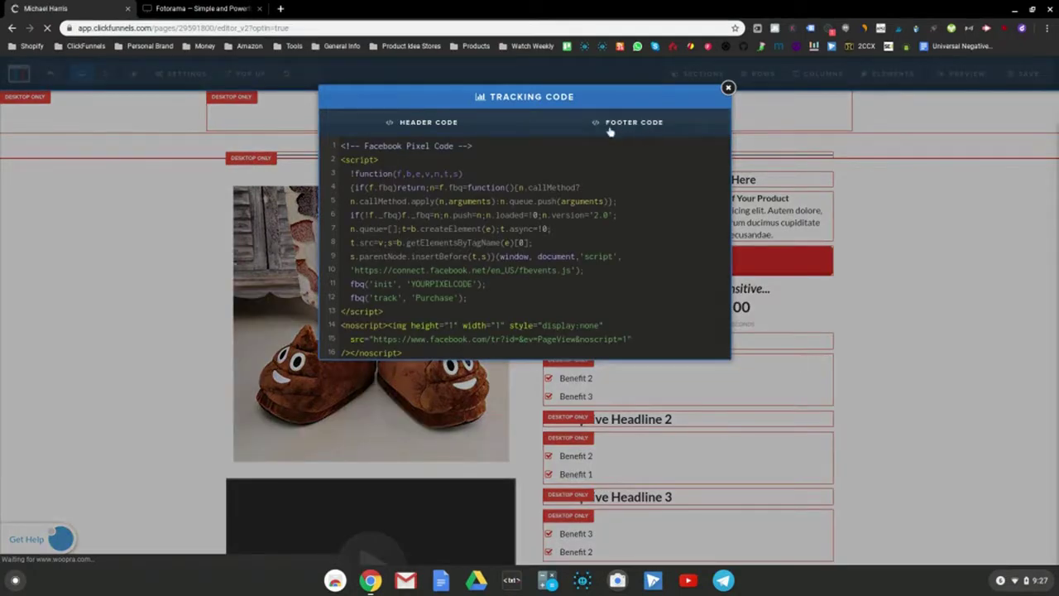
left_click(636, 129)
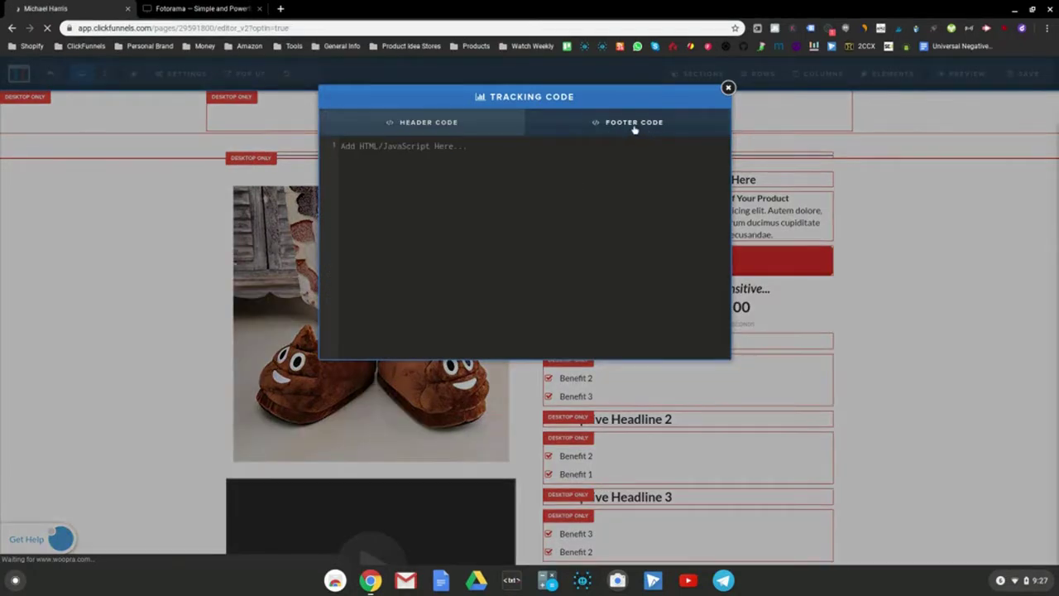
left_click(411, 151)
right_click(409, 150)
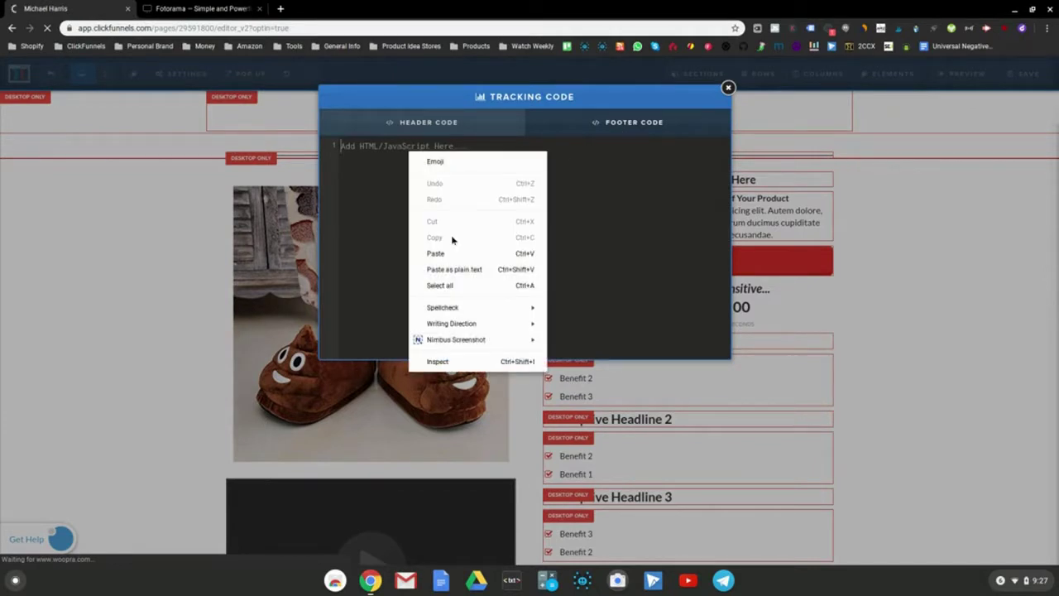
left_click(458, 253)
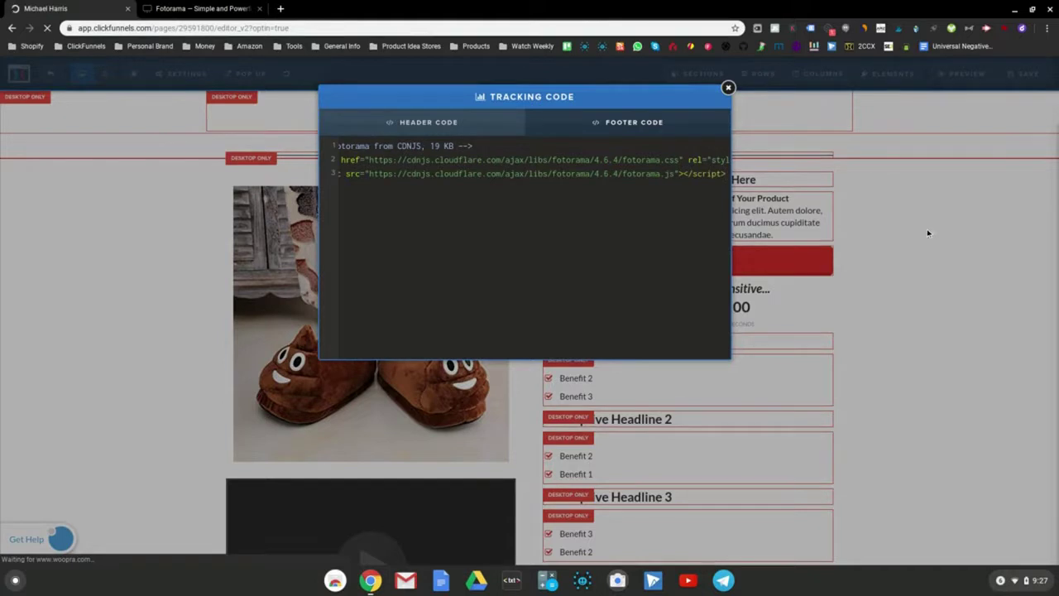
left_click(854, 173)
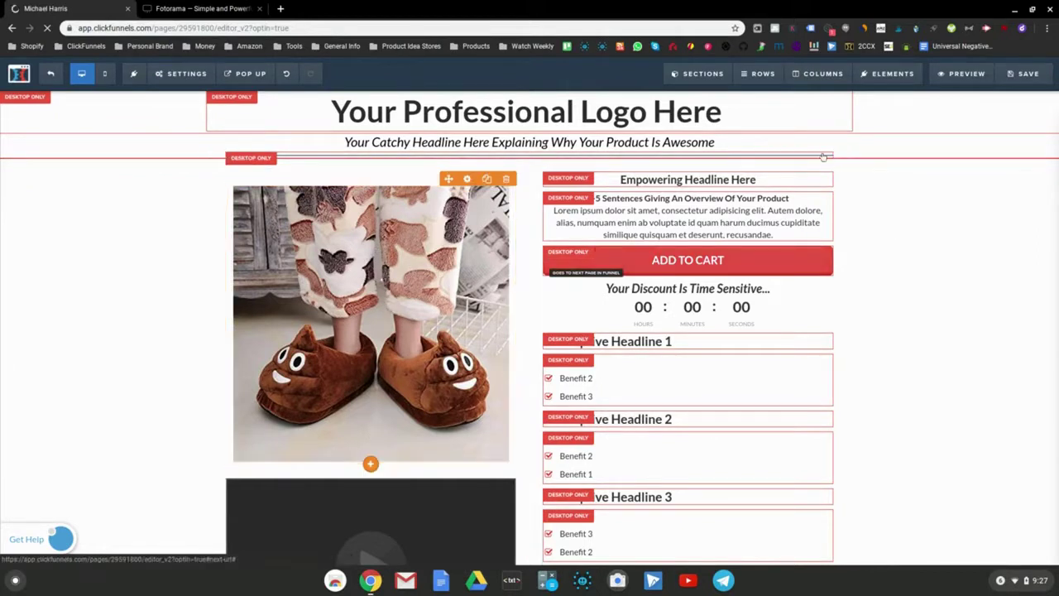
Step: Place a Custom JS/HTML element above the product photo, then return to the Fotorama tab
mouse_move(885, 75)
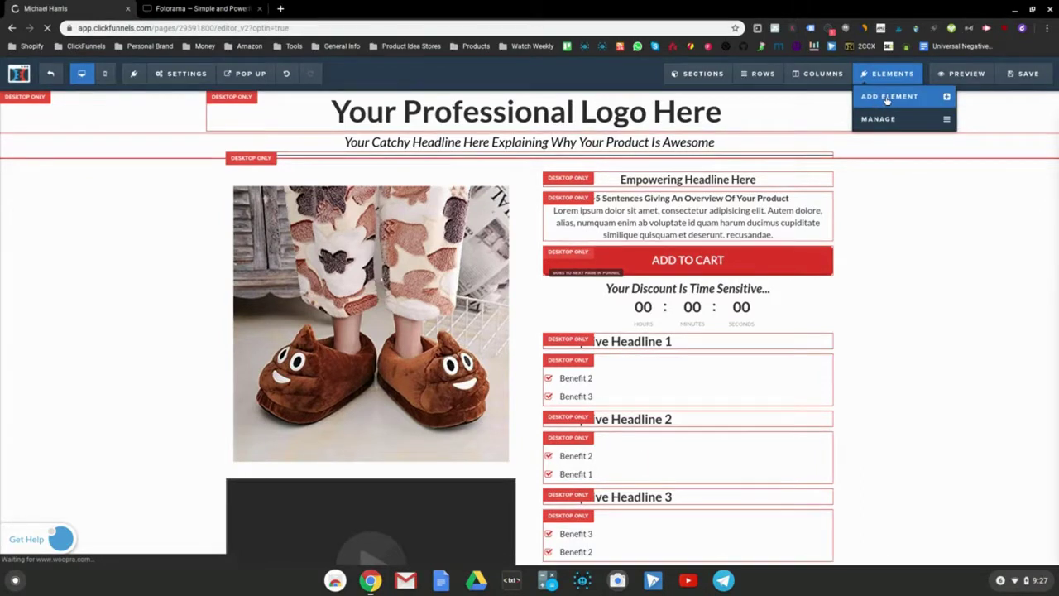
left_click(887, 98)
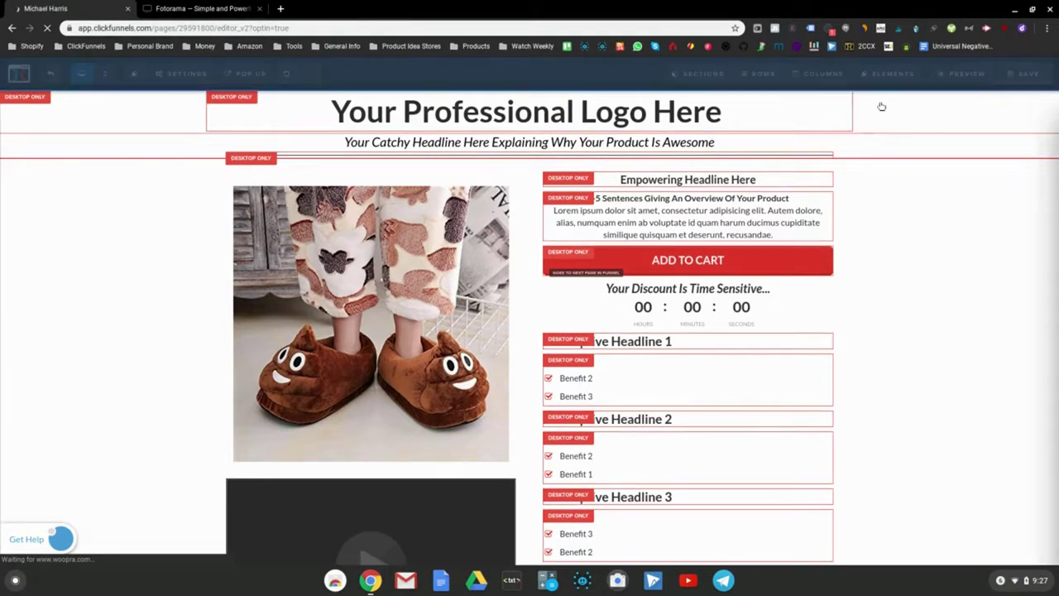
scroll(947, 346, "down", 15)
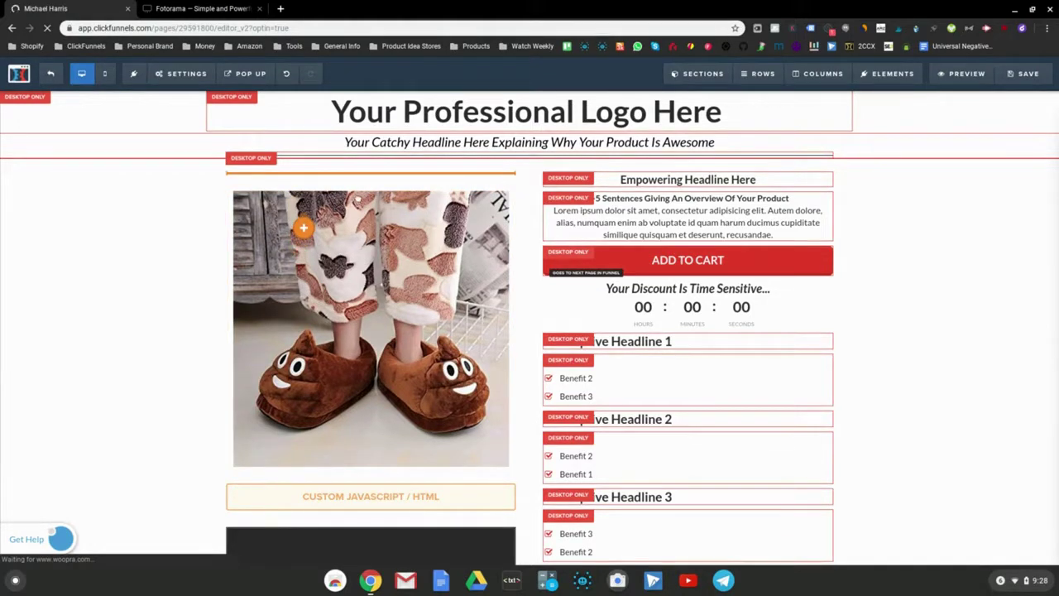
left_click_drag(293, 209, 276, 215)
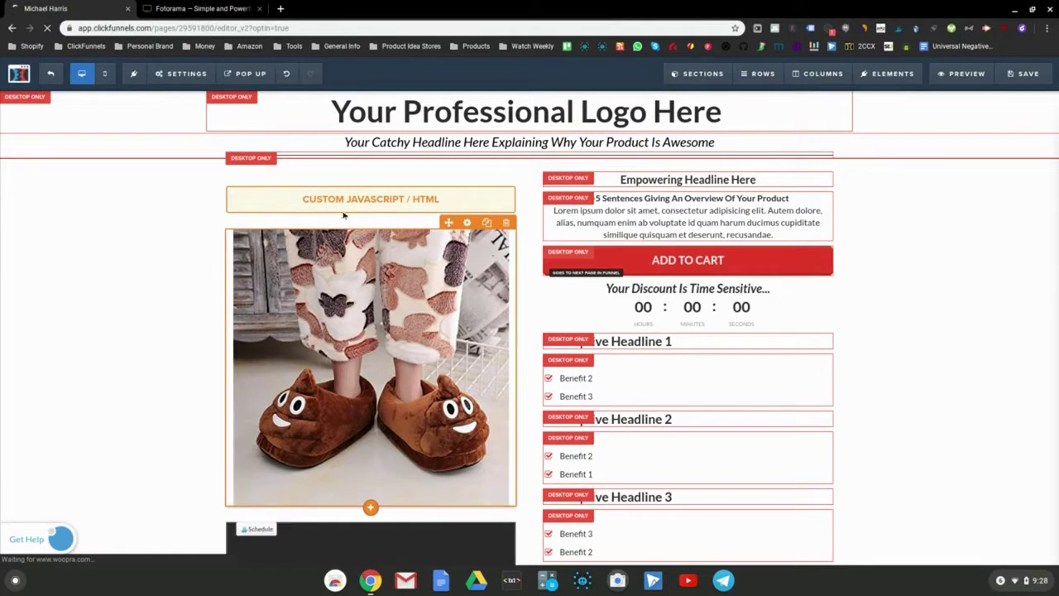
key("ctrl+Tab")
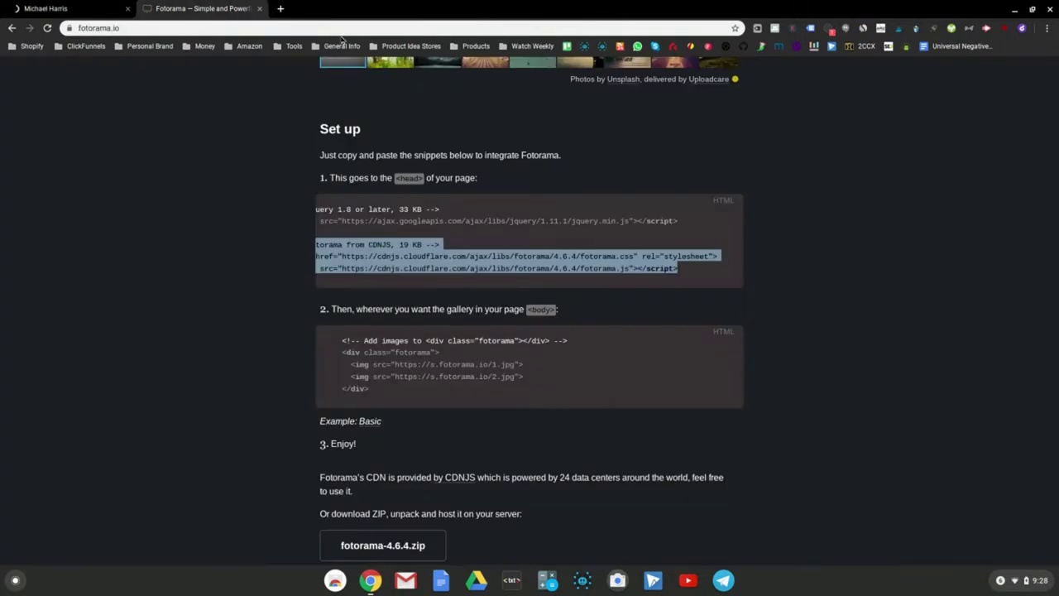
Step: Look over the Set up snippets and open the Configure Fotorama documentation
left_click(227, 287)
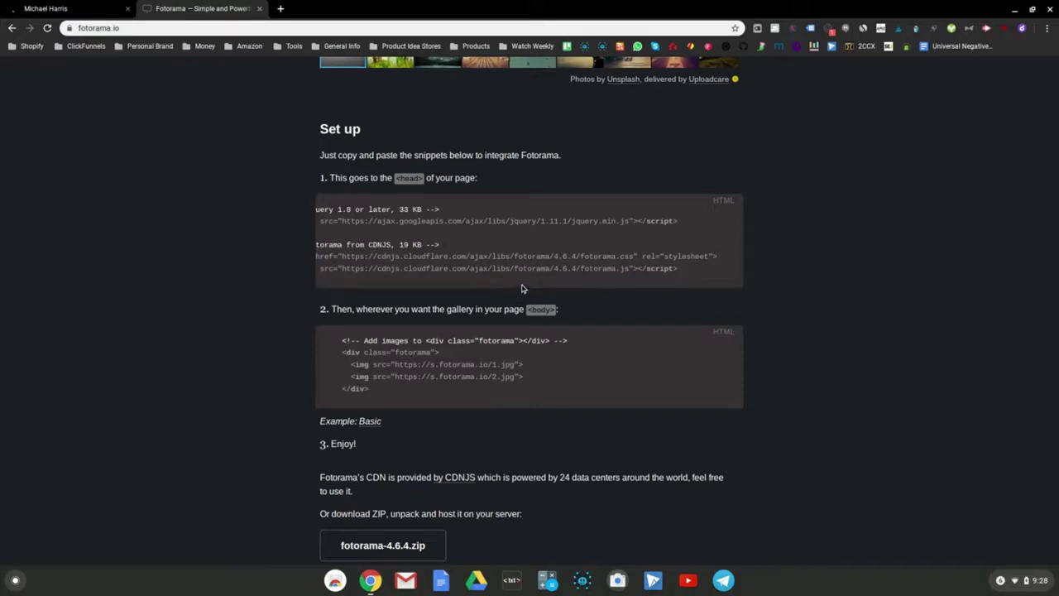
scroll(269, 331, "down", 1)
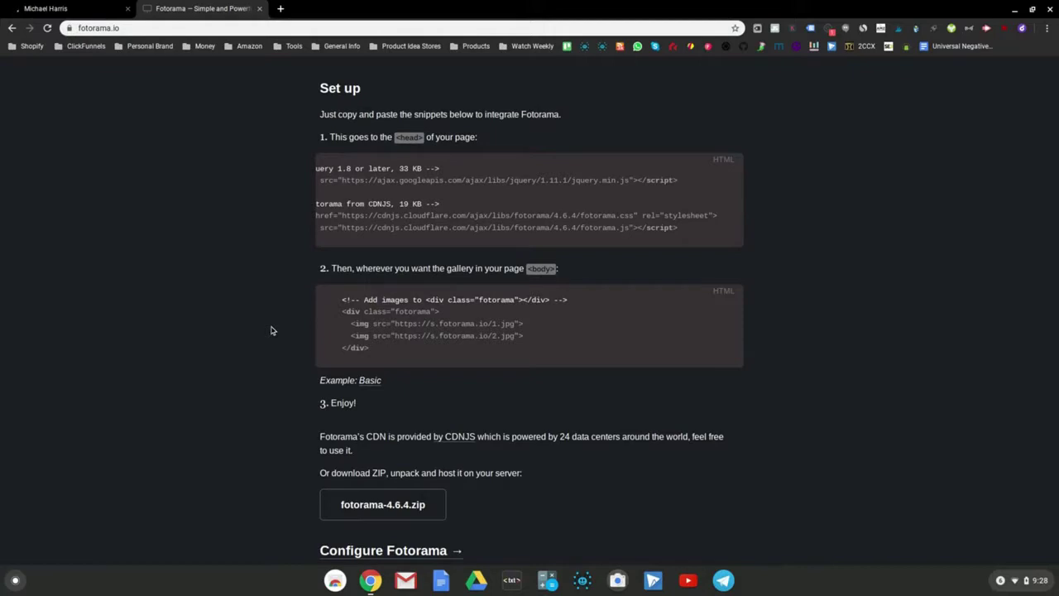
left_click(333, 303)
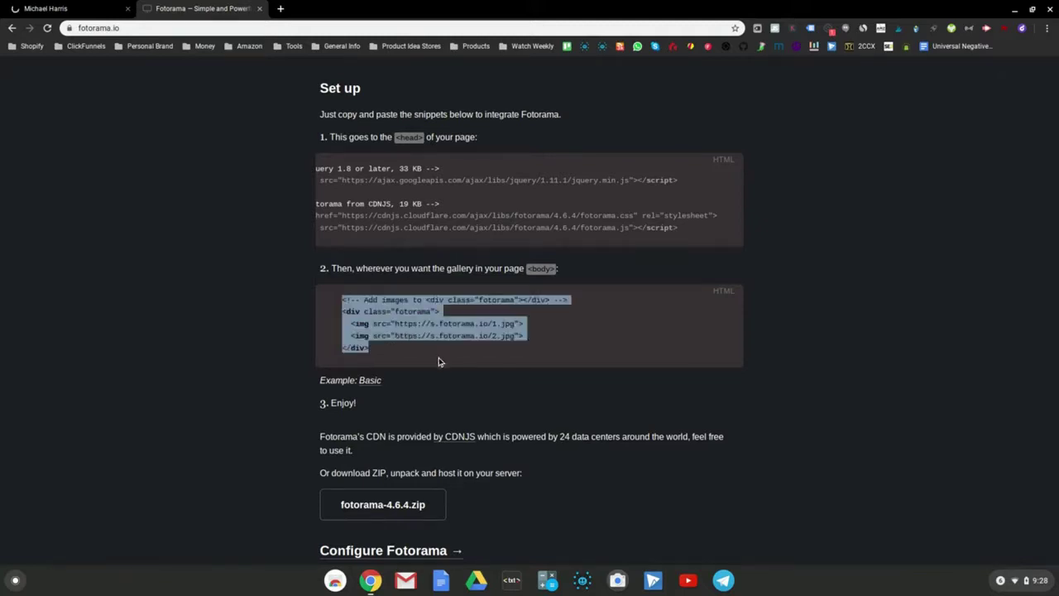
left_click(259, 339)
scroll(271, 344, "down", 2)
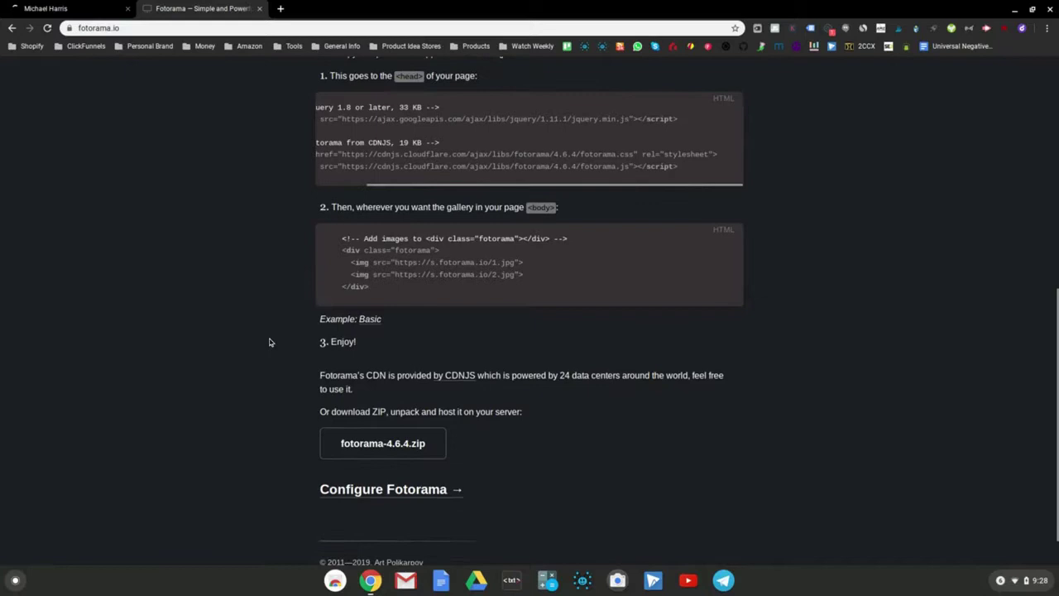
left_click(377, 483)
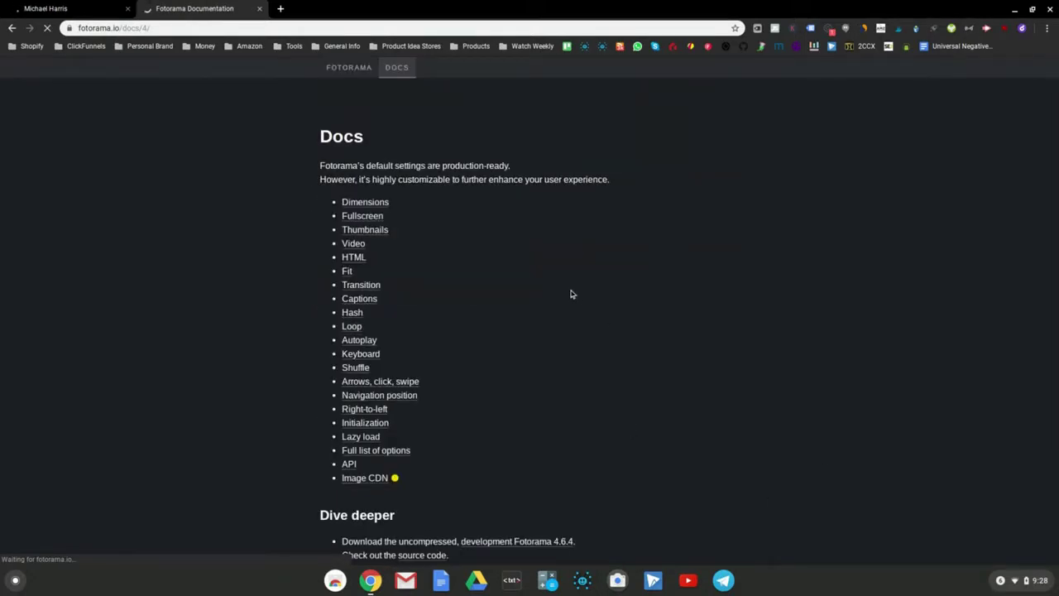
Step: Open the Thumbnails docs and try several thumbnails in the example gallery
left_click(364, 233)
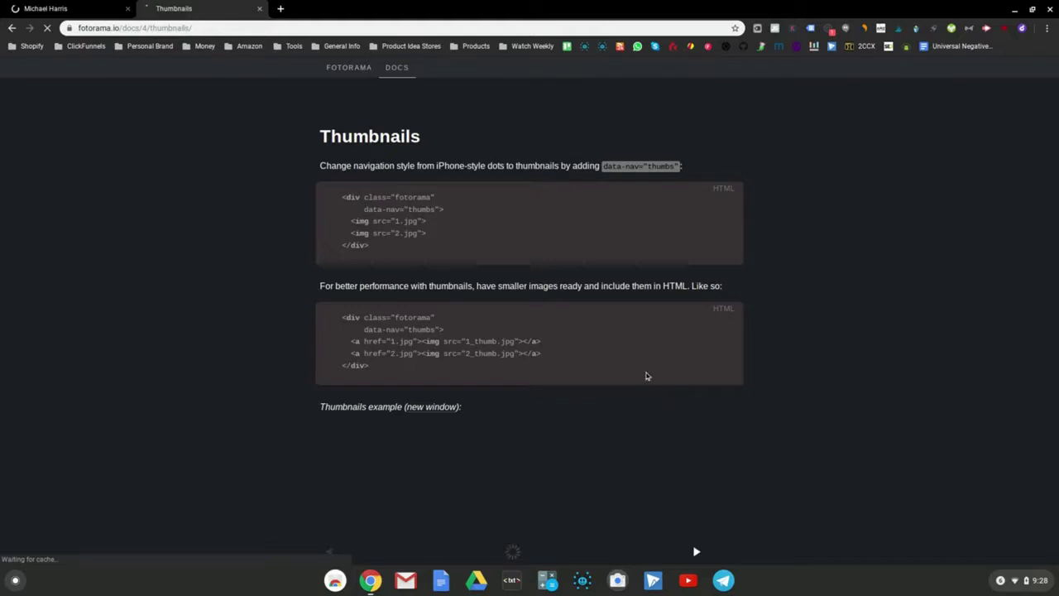
scroll(647, 375, "down", 3)
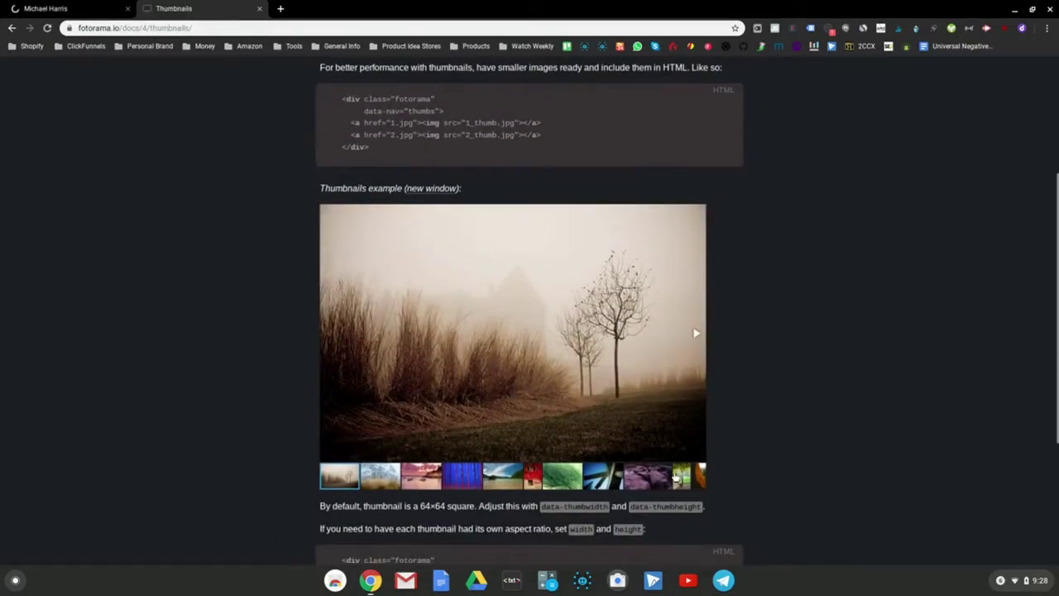
left_click(376, 477)
left_click(401, 480)
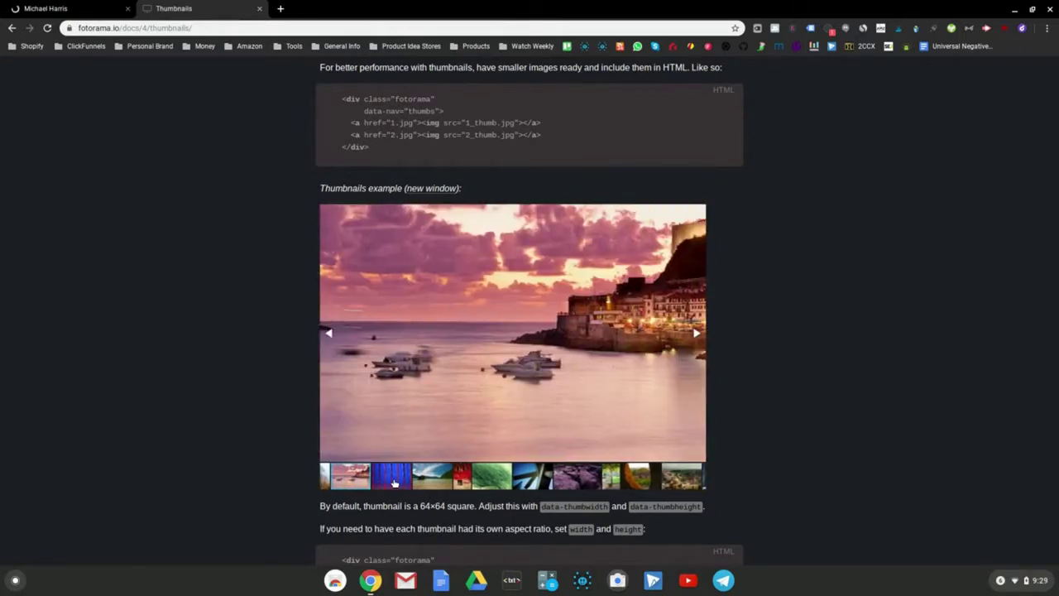
left_click(394, 483)
left_click(404, 482)
Step: Copy the first data-nav="thumbs" code example and return to the ClickFunnels editor
scroll(796, 428, "up", 1)
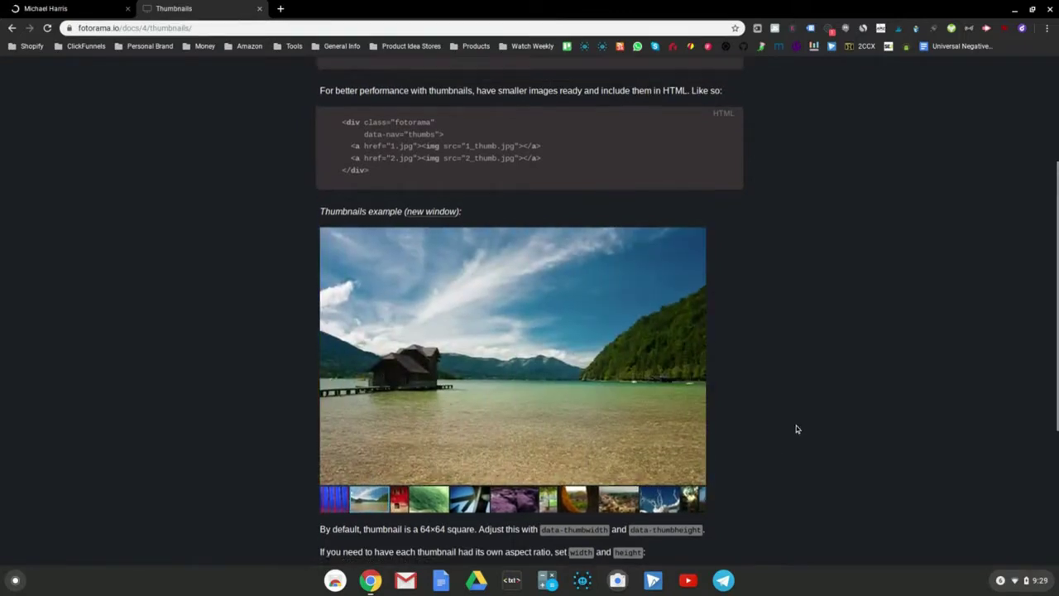
scroll(796, 427, "up", 4)
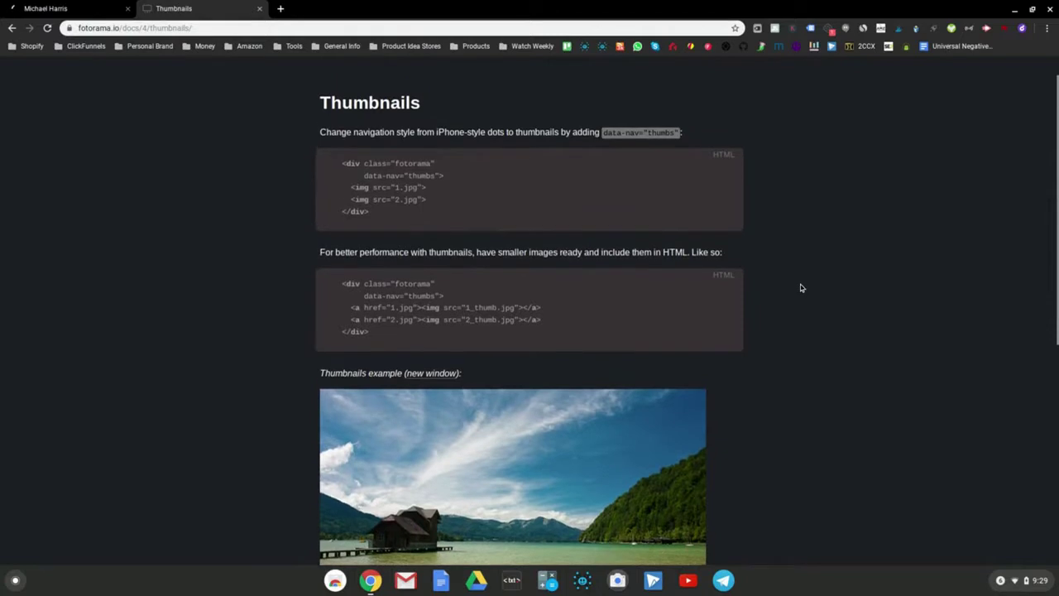
scroll(792, 284, "up", 1)
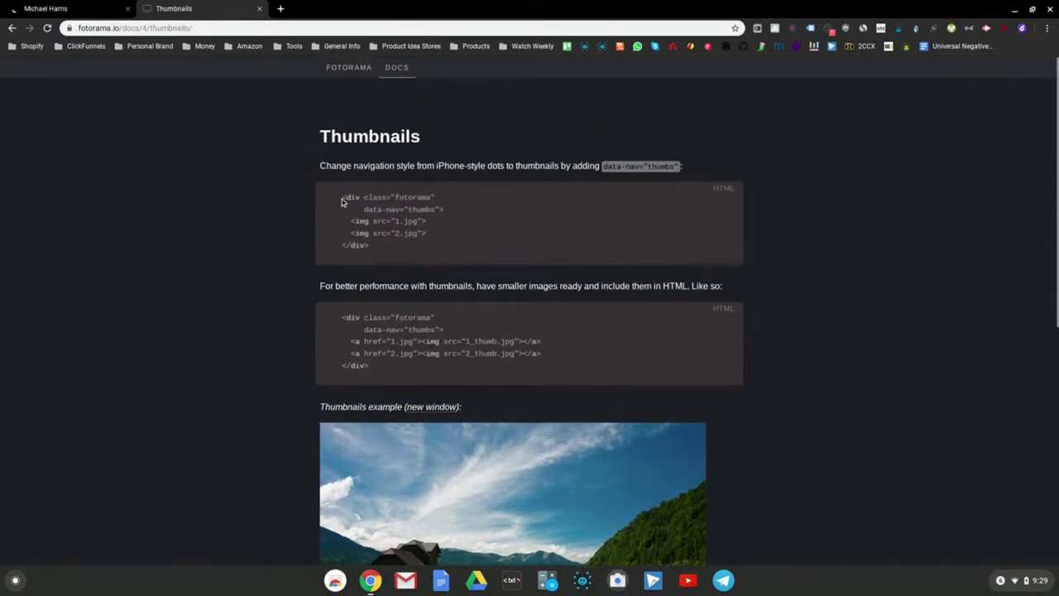
left_click_drag(344, 200, 429, 267)
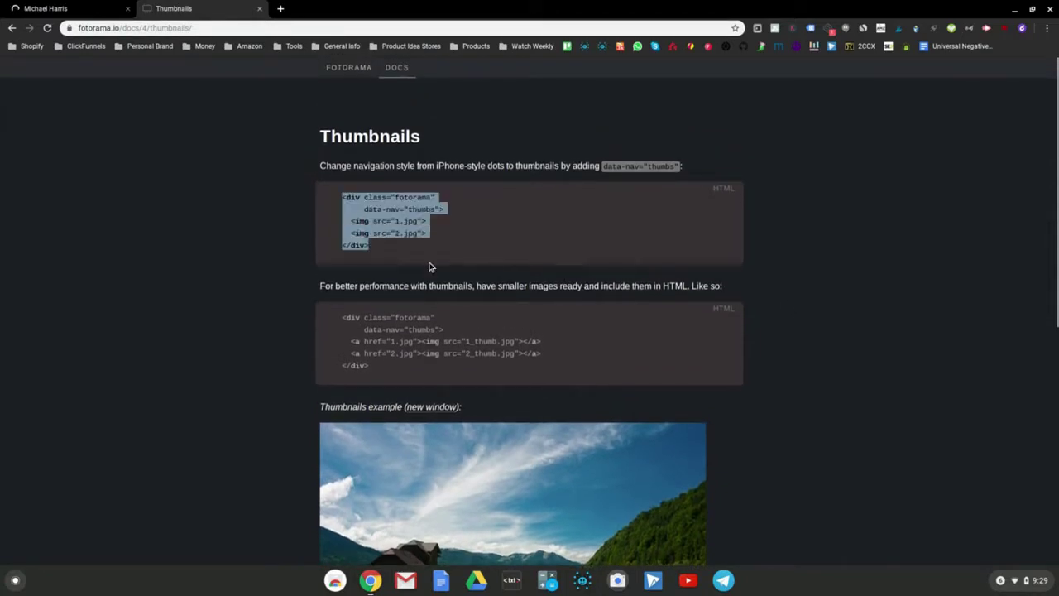
right_click(389, 230)
left_click(395, 240)
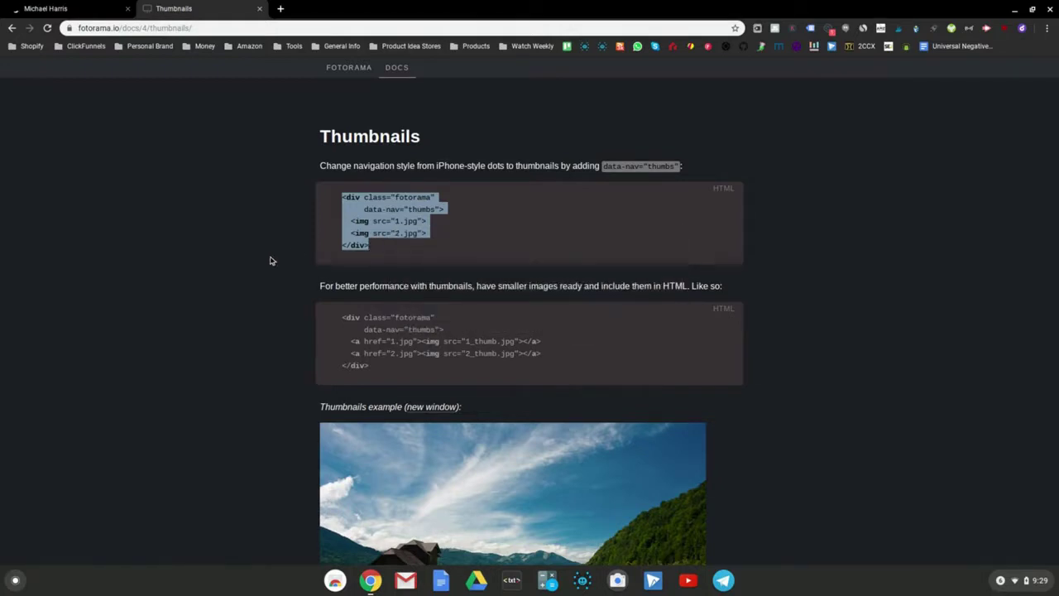
left_click(100, 11)
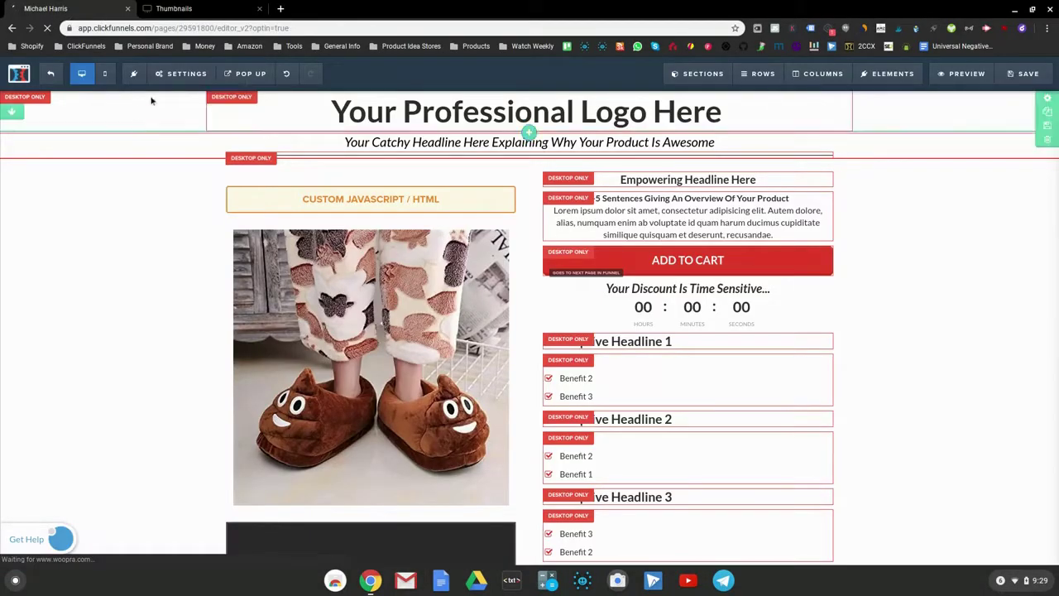
Step: Select the Custom JavaScript/HTML element above the product image to show its settings
left_click(178, 73)
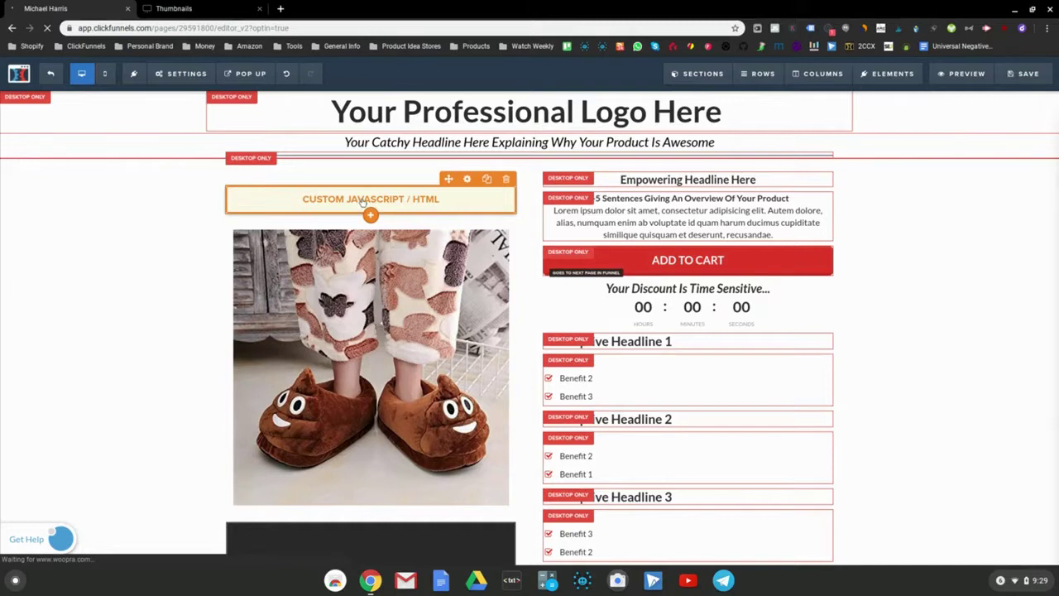
left_click(308, 200)
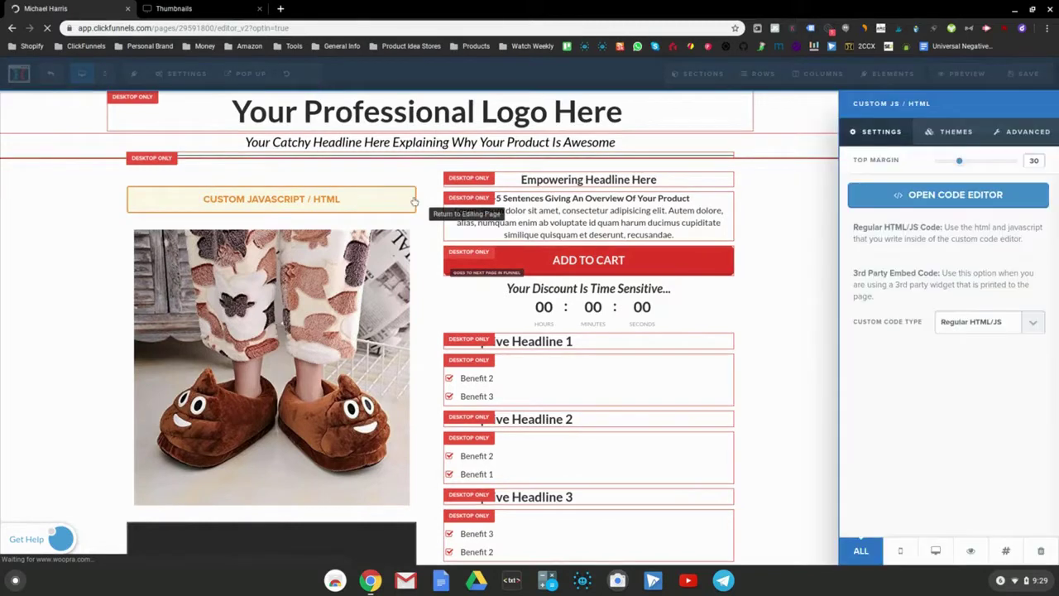
Step: Paste the thumbnails snippet into the element's code editor and delete the 1.jpg and 2.jpg names
left_click(914, 202)
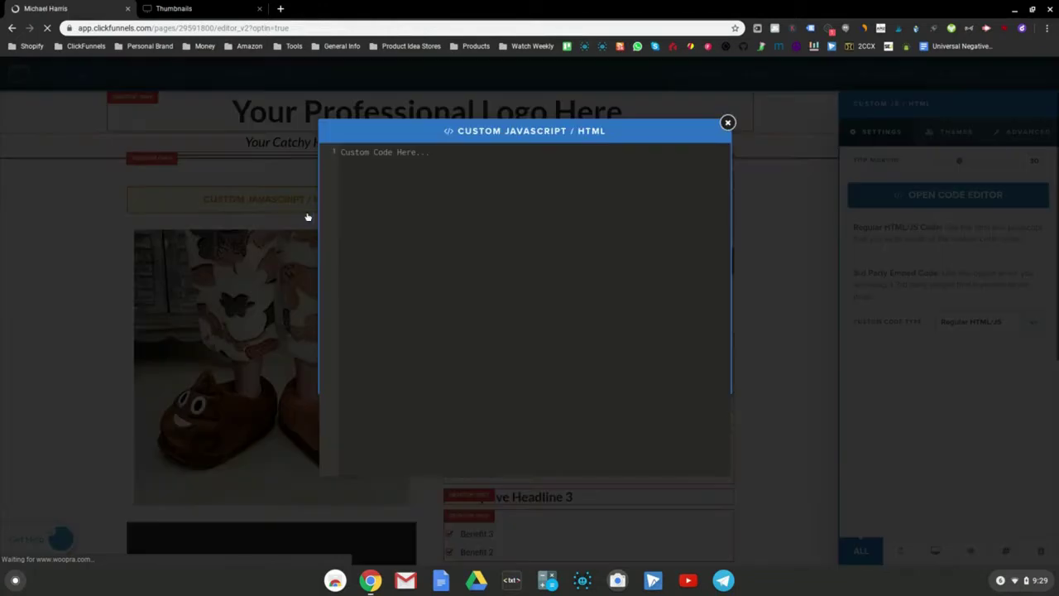
right_click(378, 153)
left_click(414, 261)
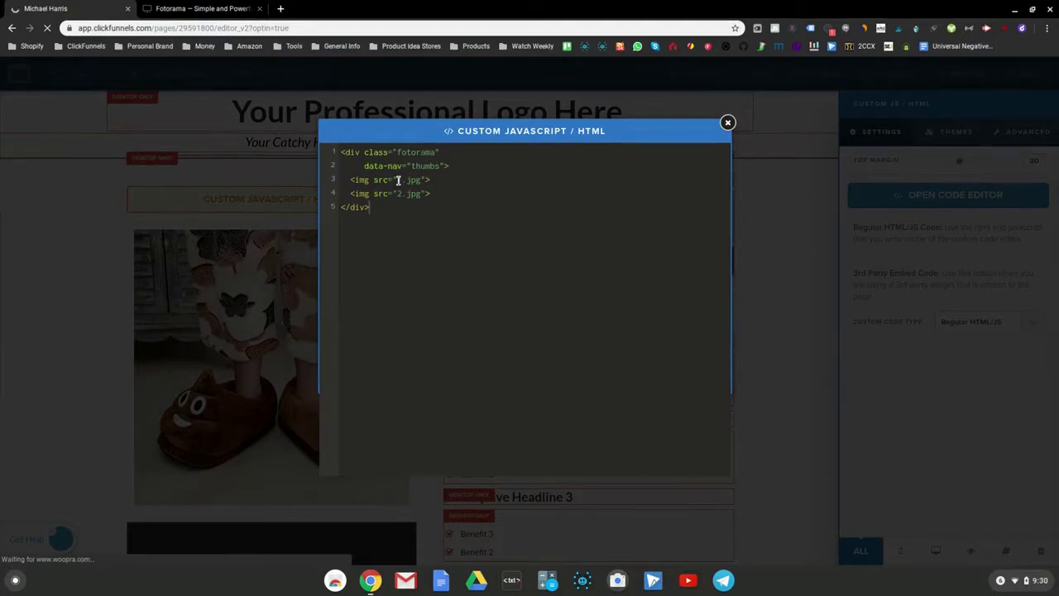
left_click_drag(398, 180, 422, 181)
key("BackSpace")
left_click_drag(398, 194, 418, 194)
key("BackSpace")
Step: Duplicate the empty <img src=""> line until the gallery has five image tags
left_click_drag(349, 180, 411, 184)
right_click(395, 179)
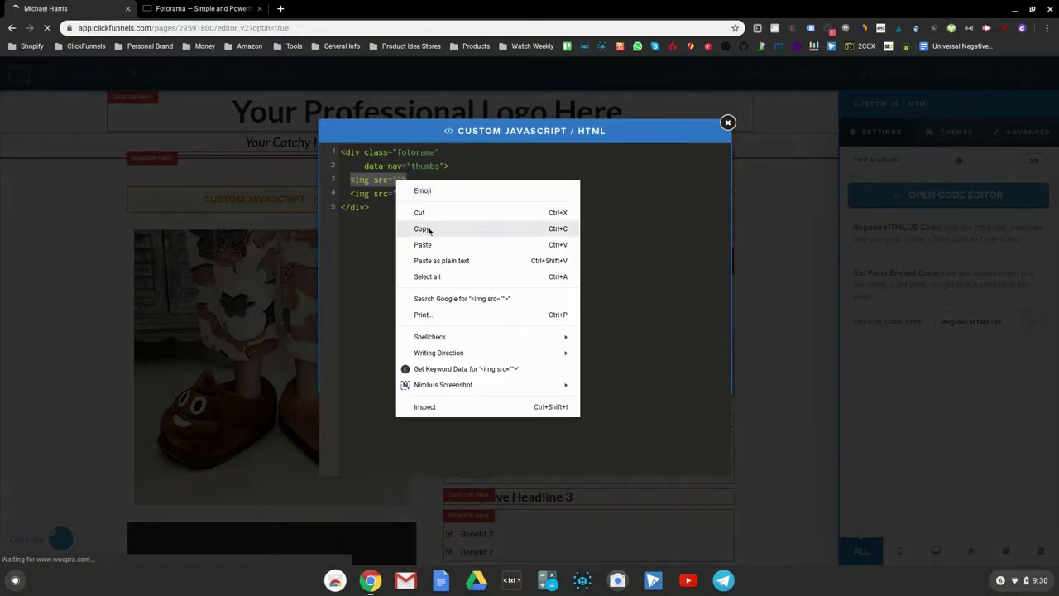
left_click(423, 229)
left_click(423, 194)
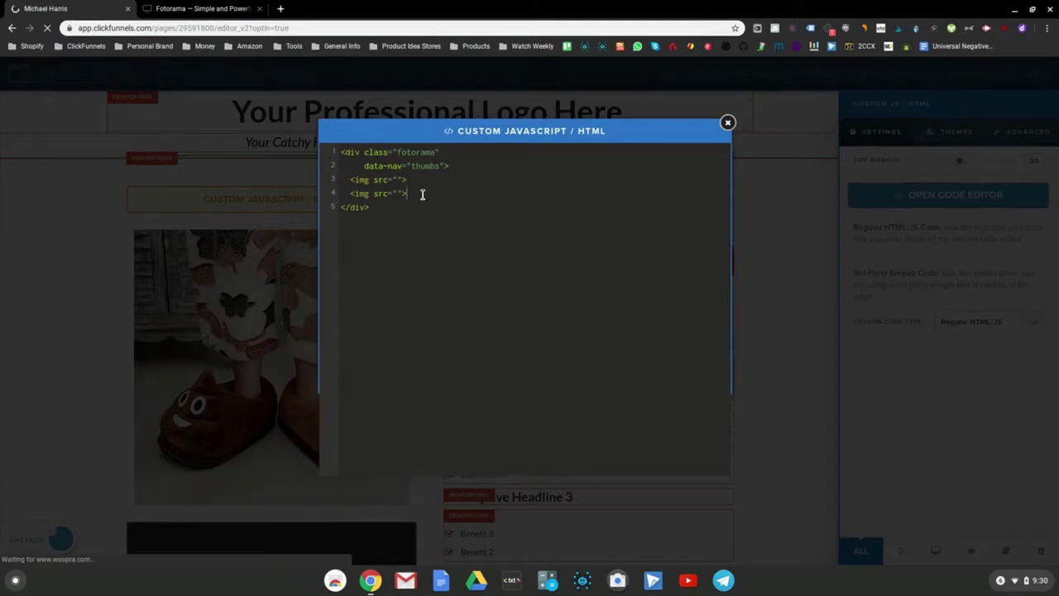
key("Return")
right_click(364, 207)
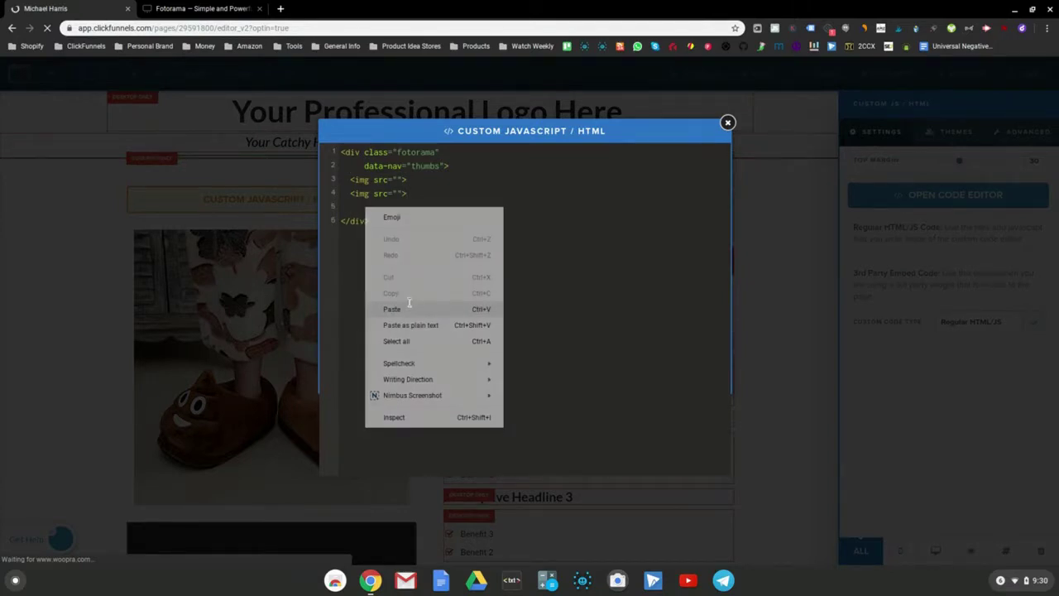
left_click(406, 306)
key("Return")
right_click(366, 220)
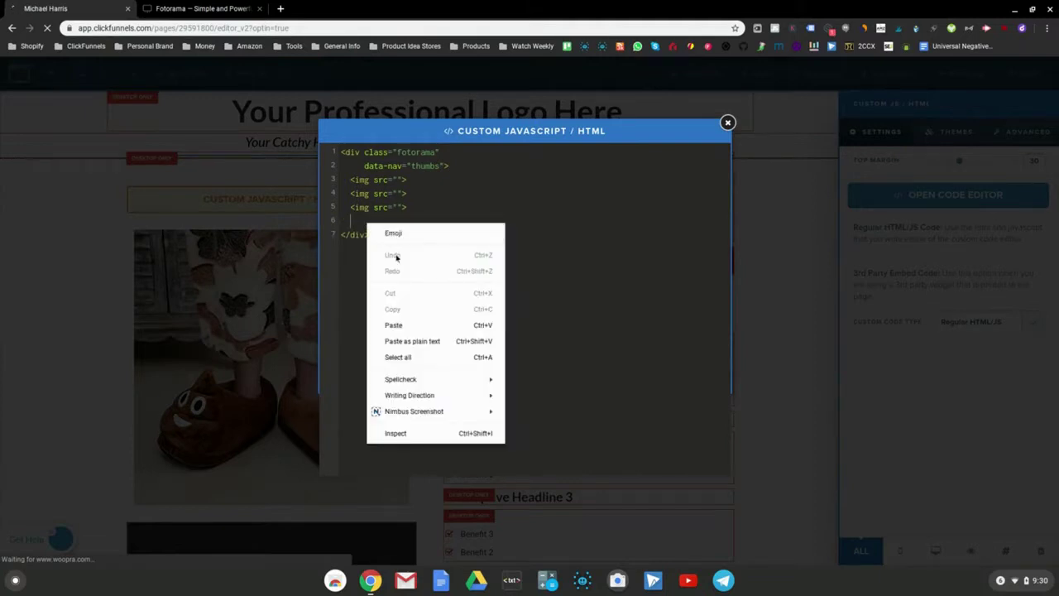
left_click(393, 323)
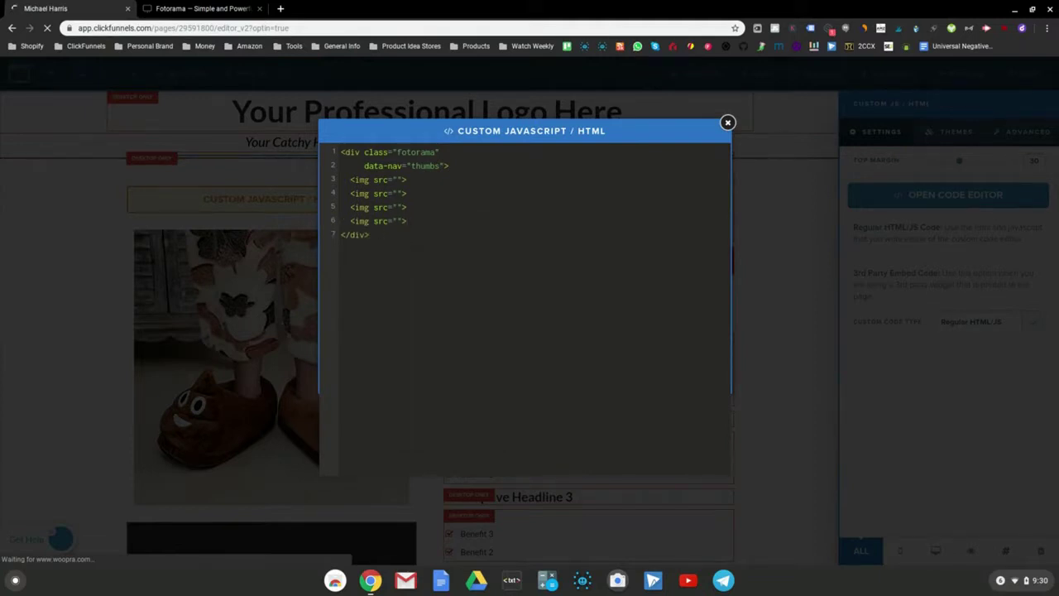
key("Return")
right_click(368, 229)
left_click(445, 331)
Step: Close the code editor and copy the product slipper image's Image URL
left_click(285, 366)
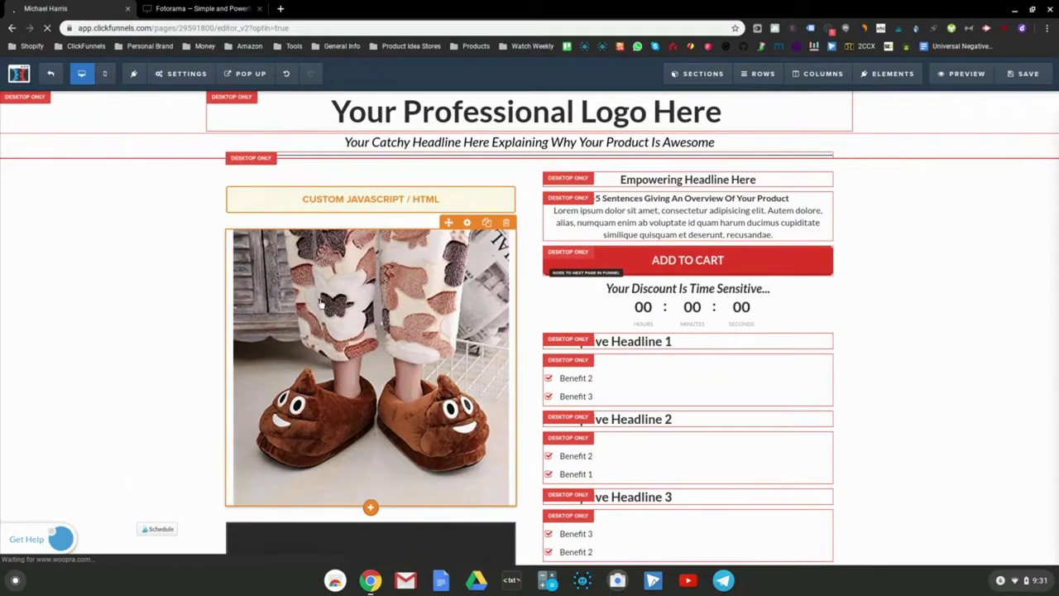
left_click(326, 305)
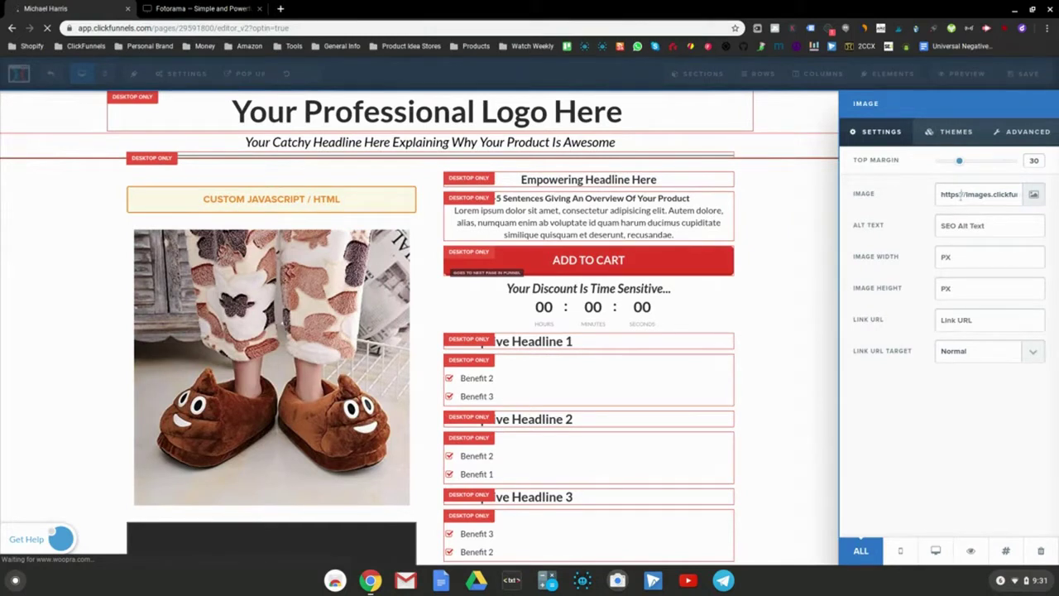
triple_click(959, 195)
right_click(959, 197)
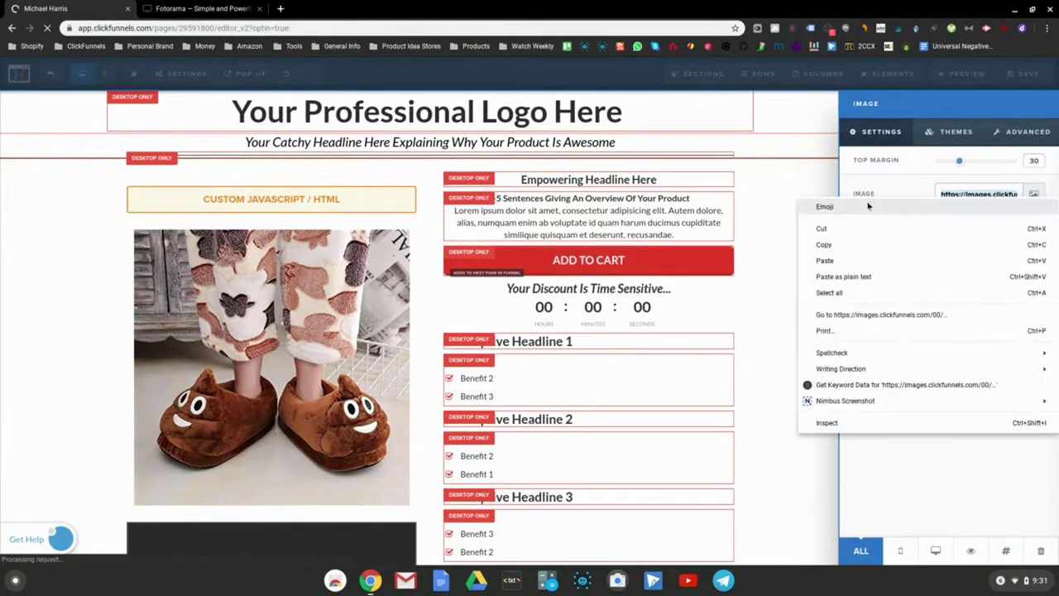
left_click(829, 246)
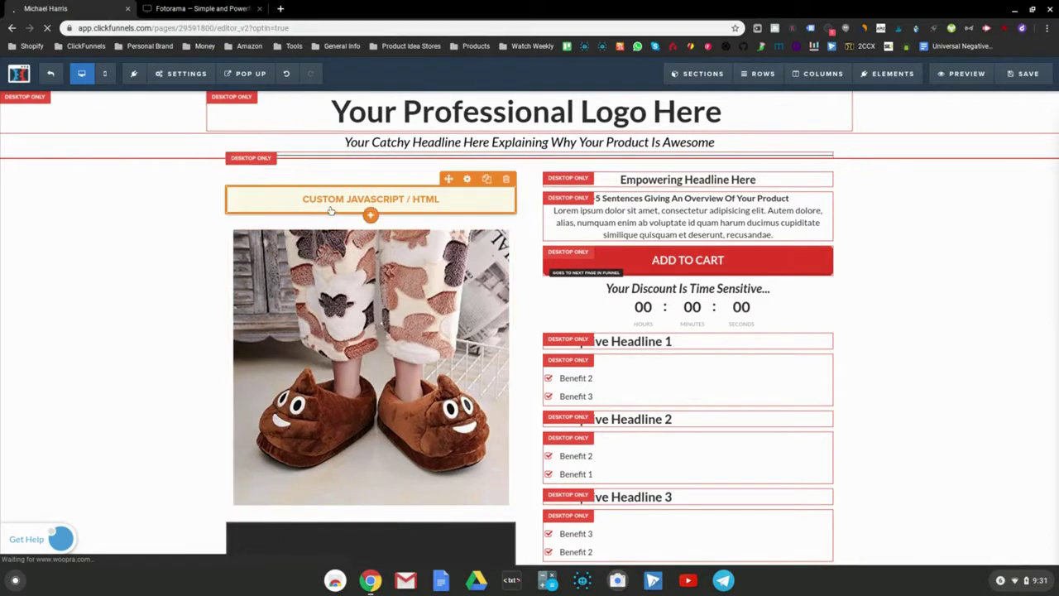
Step: Reopen the custom element's code editor and paste the product image URL into the first two sources
left_click(409, 202)
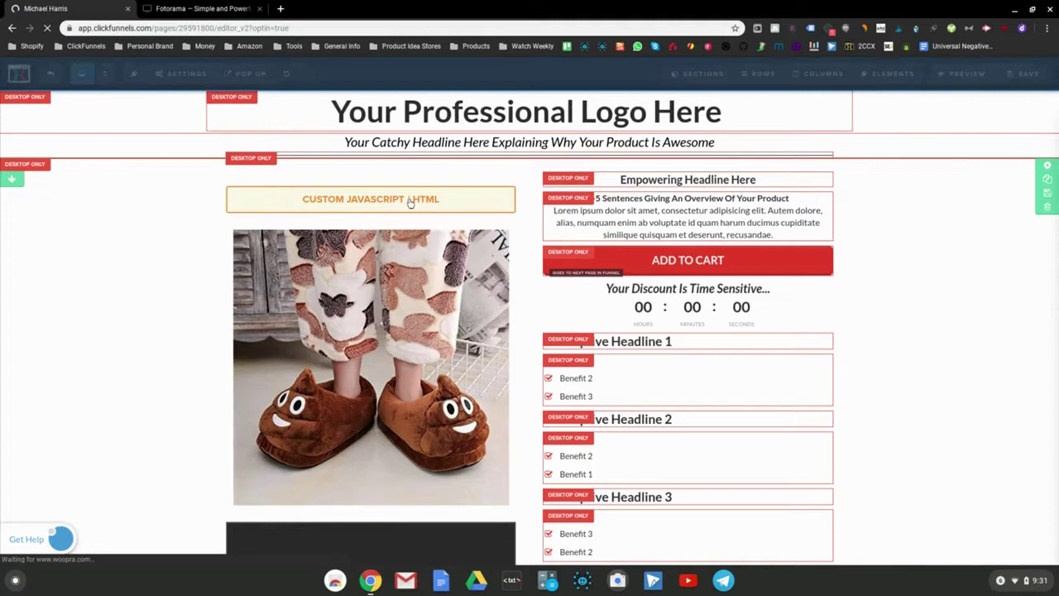
left_click(901, 205)
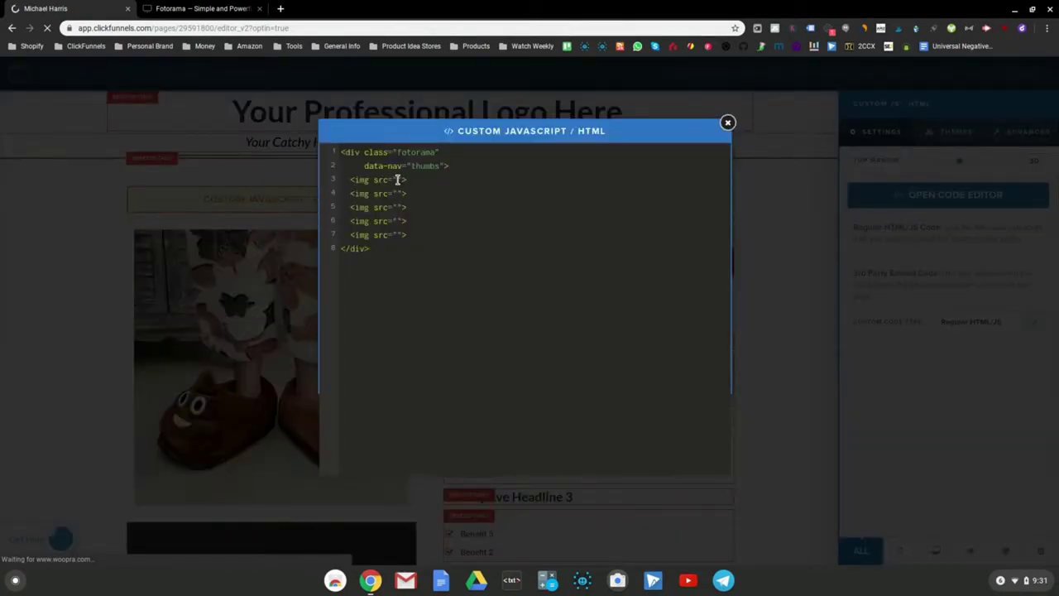
right_click(397, 180)
left_click(438, 278)
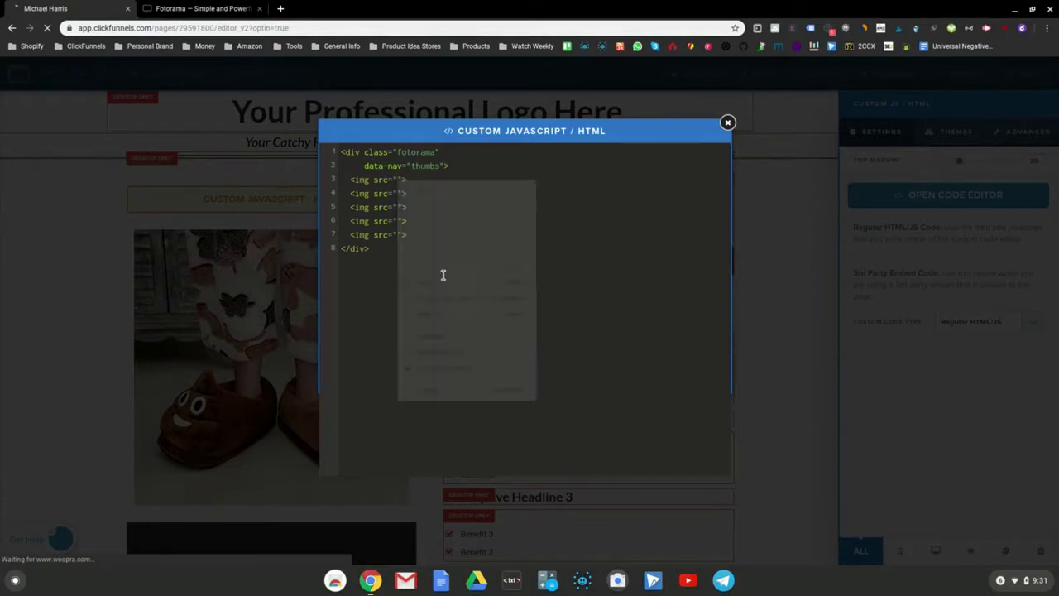
right_click(397, 220)
left_click(432, 318)
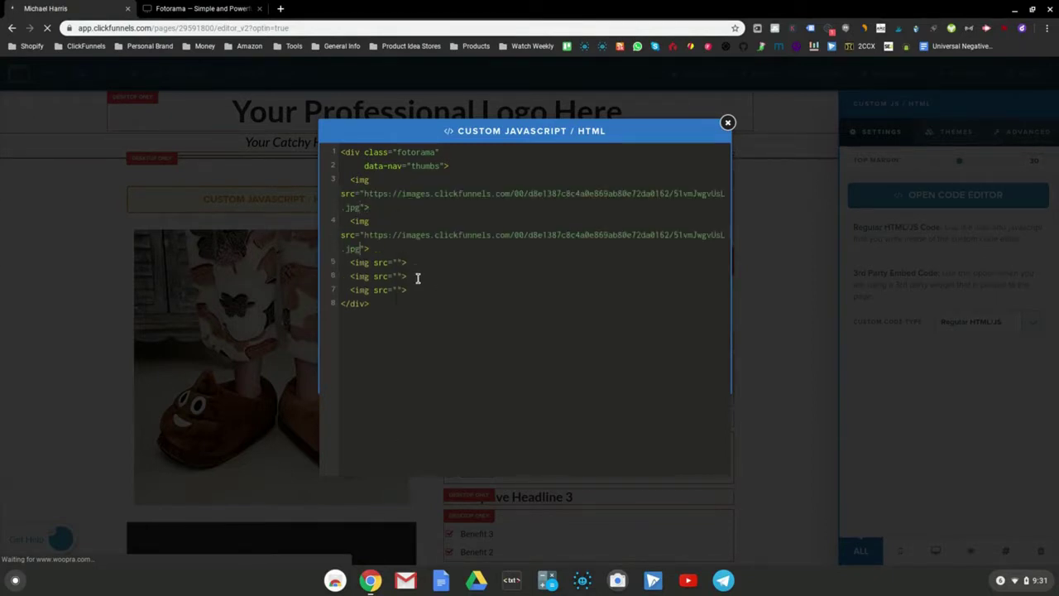
Step: Paste the URL into the remaining three image sources and close the editor
right_click(396, 261)
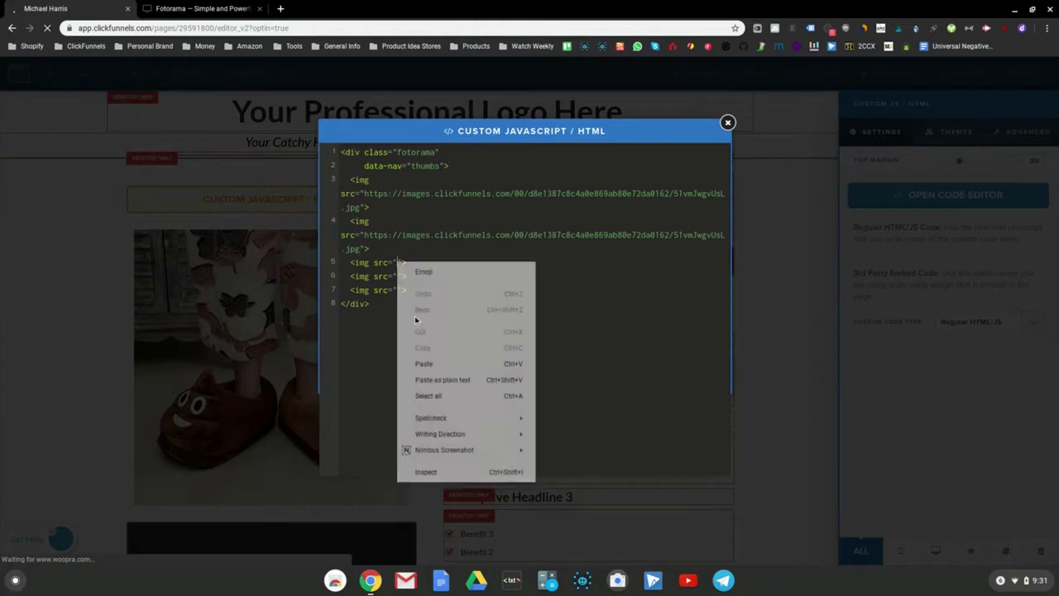
left_click(422, 360)
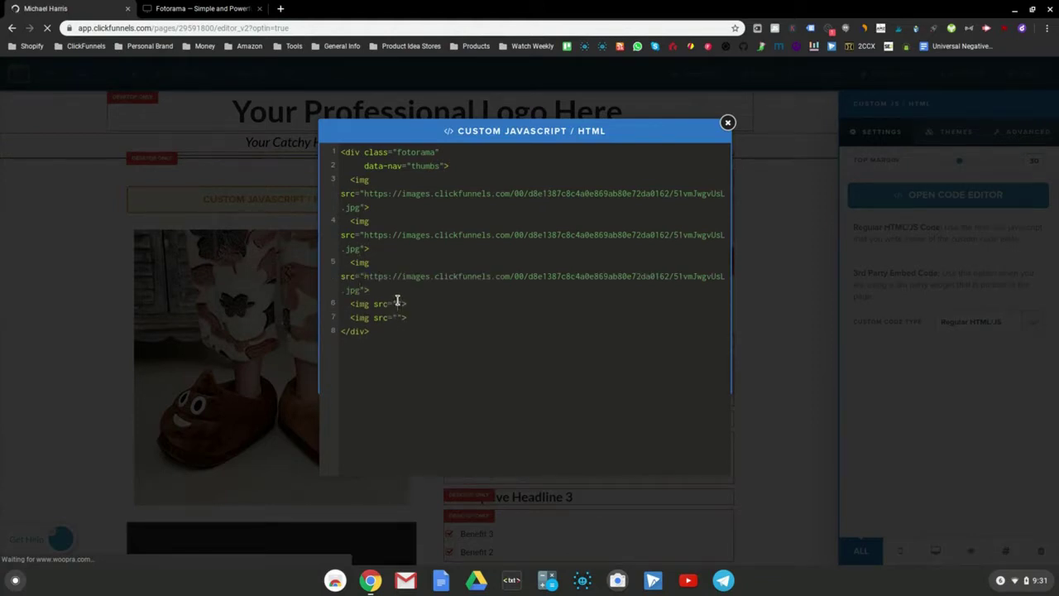
right_click(397, 303)
left_click(423, 401)
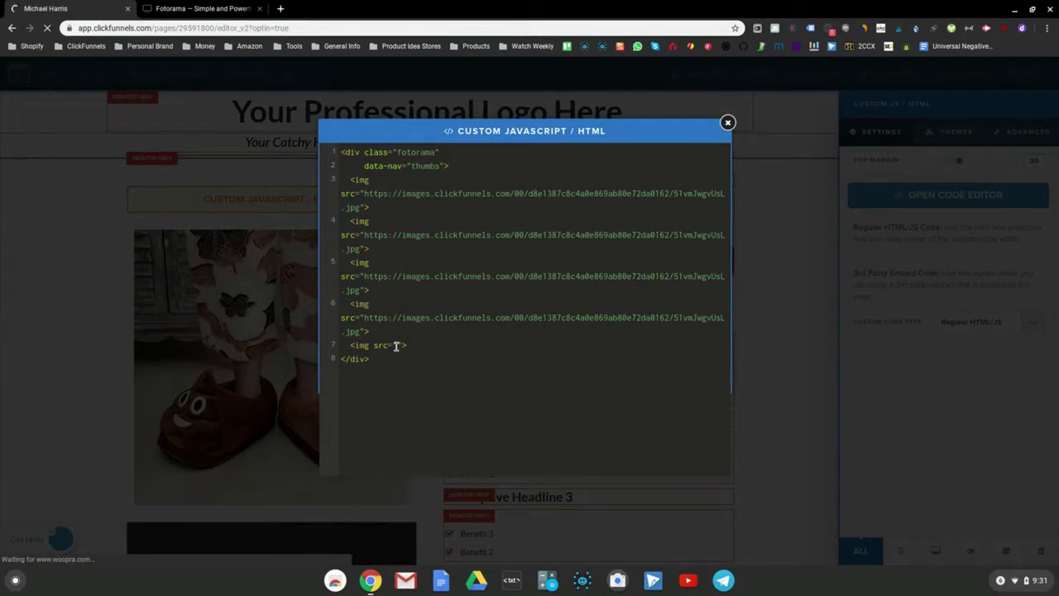
right_click(397, 345)
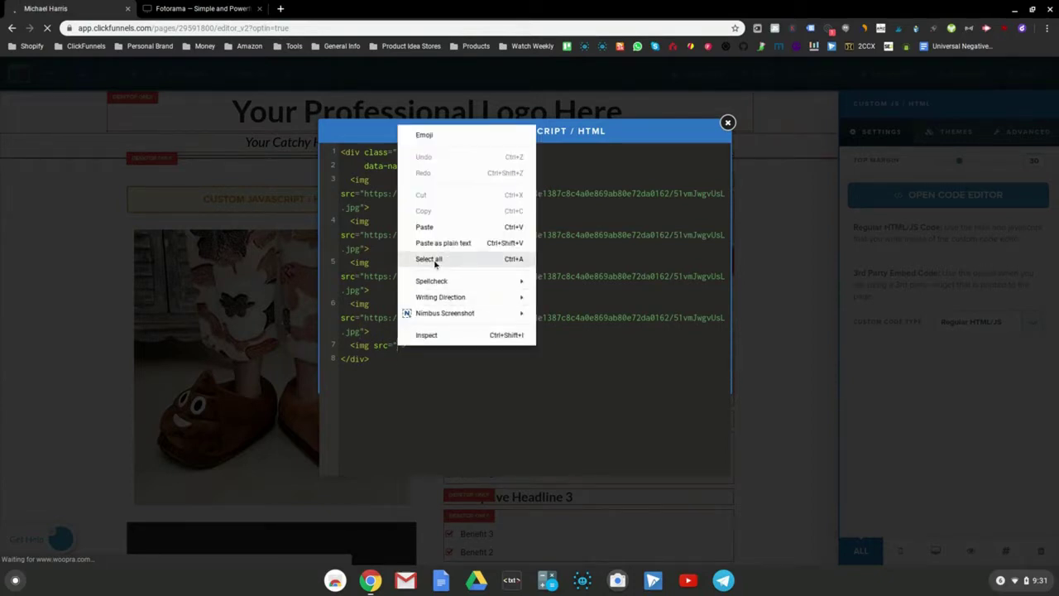
left_click(426, 227)
key("ctrl+v")
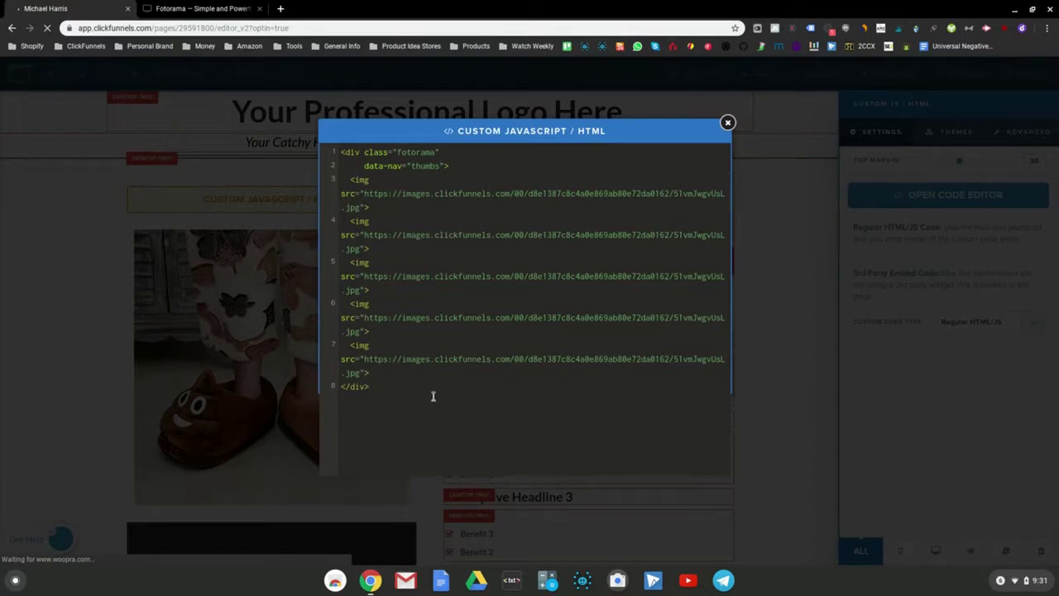
left_click(777, 298)
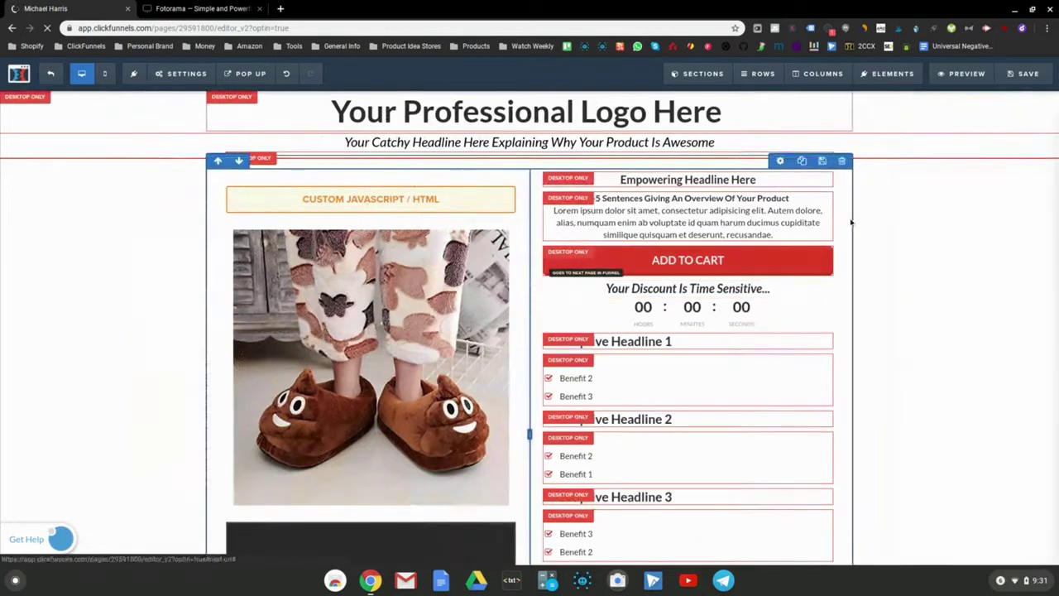
Step: Save the page and delete the original single product image element
left_click(1024, 76)
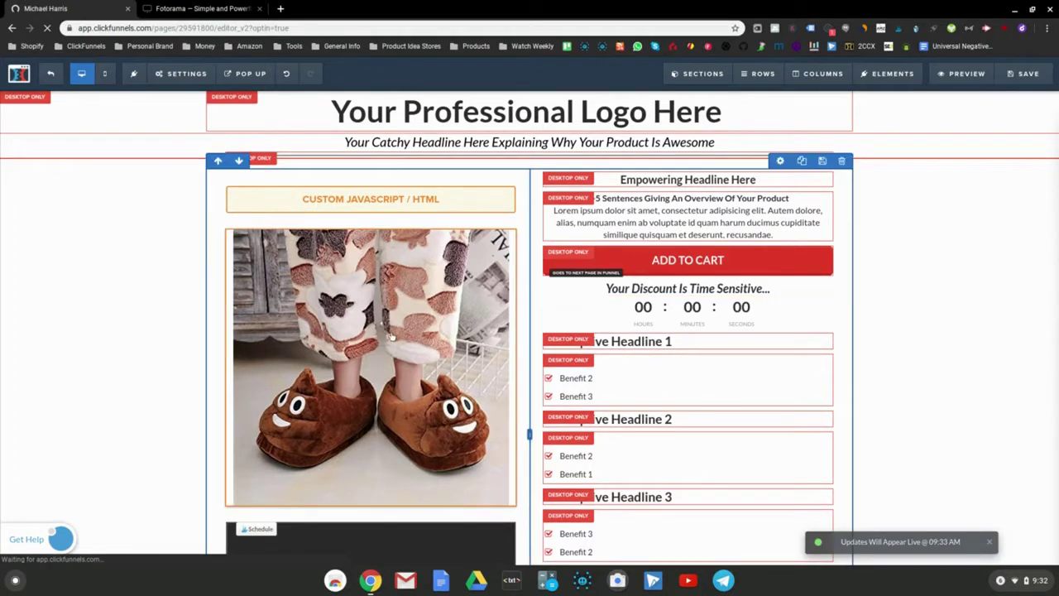
scroll(460, 253, "down", 1)
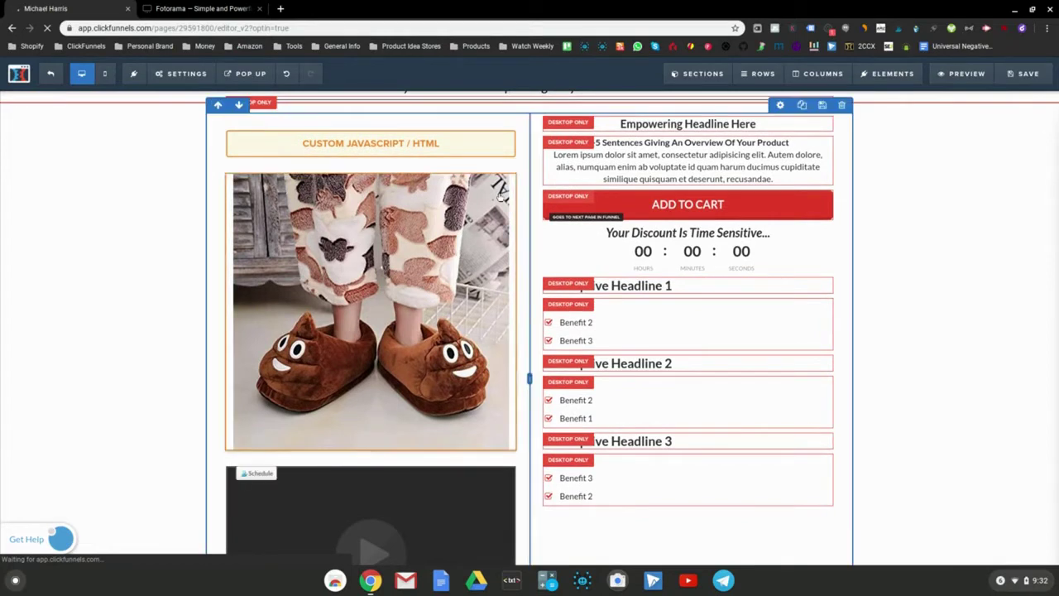
left_click(504, 167)
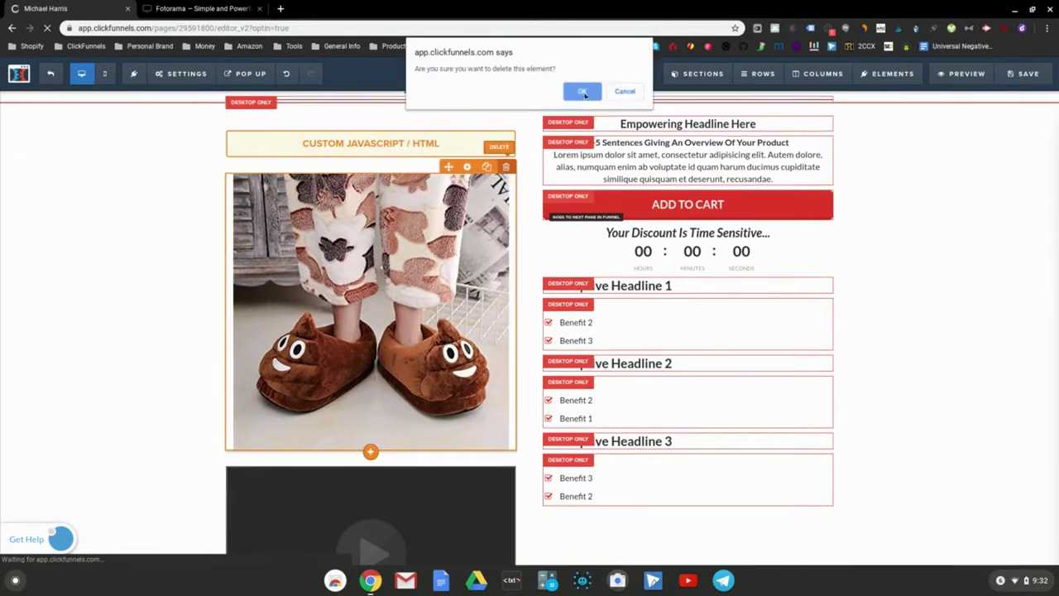
left_click(583, 91)
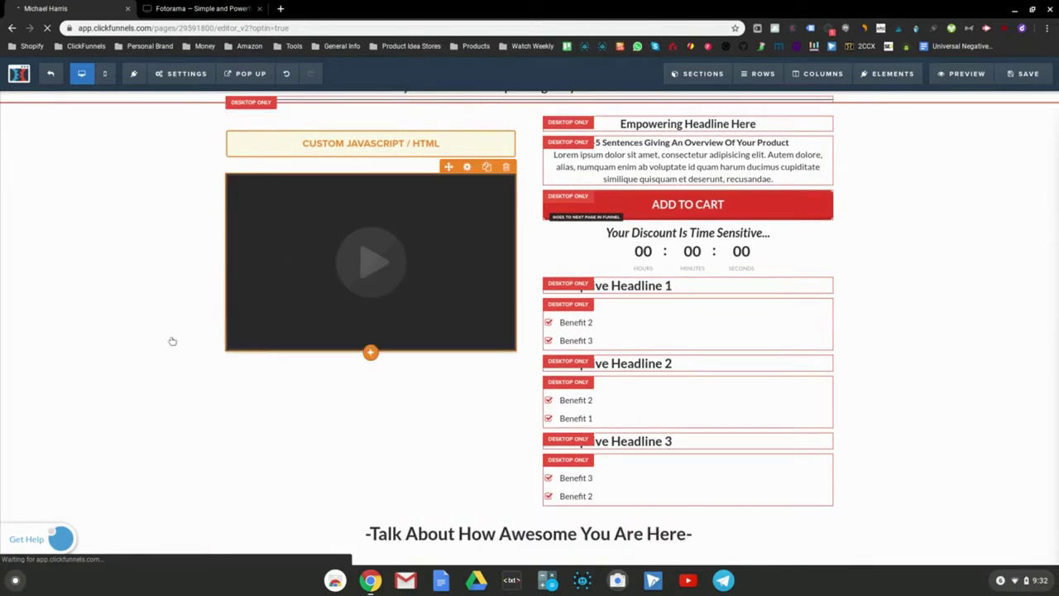
scroll(296, 395, "up", 1)
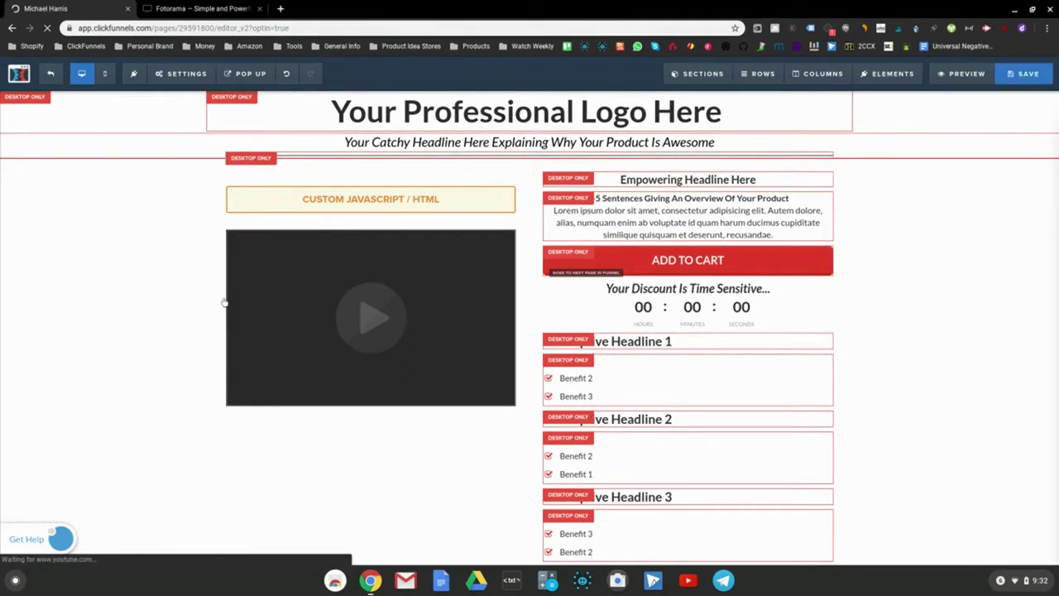
Step: Save the squeeze page and view its preview incognito, showing the five-thumbnail Fotorama slipper gallery
key("ctrl+s")
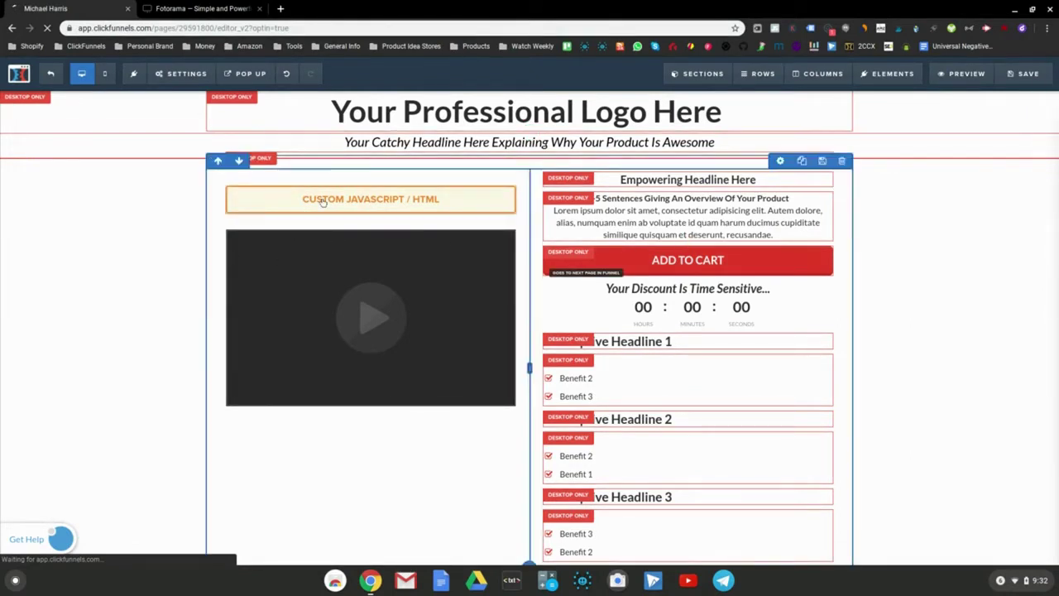
right_click(953, 78)
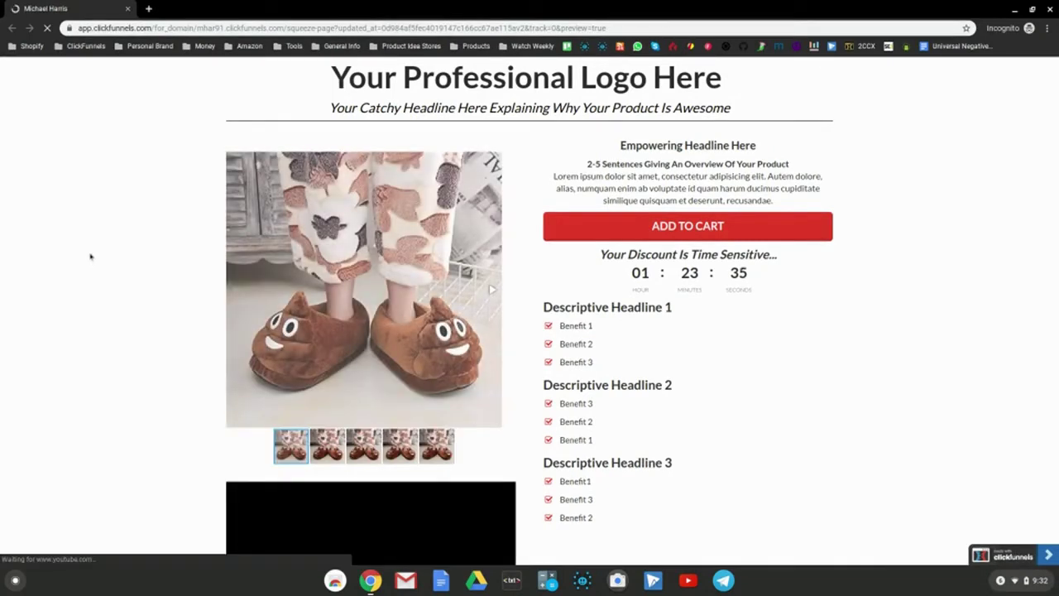
scroll(91, 258, "down", 1)
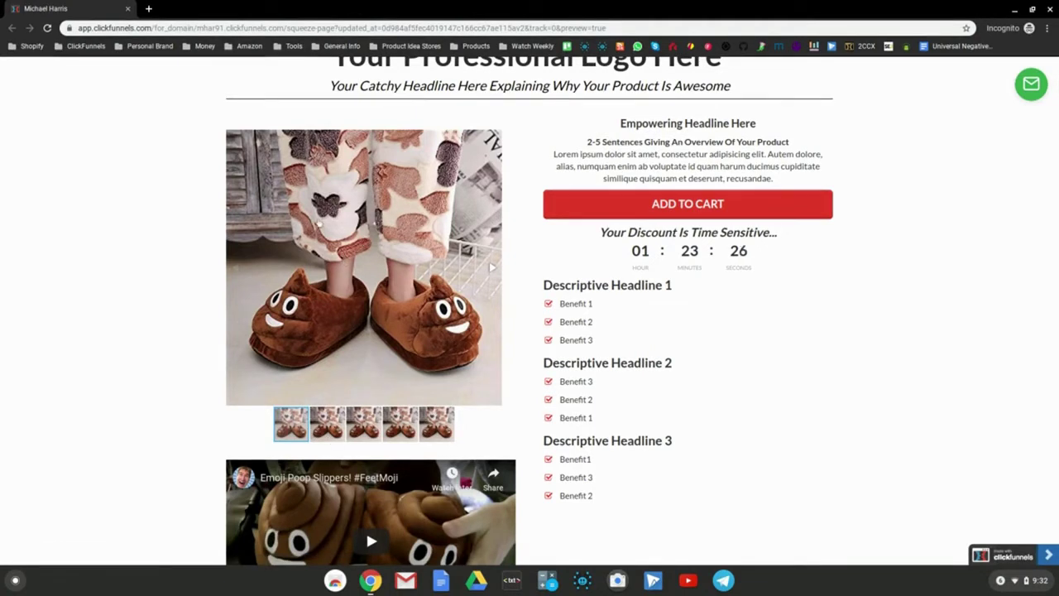
left_click(493, 268)
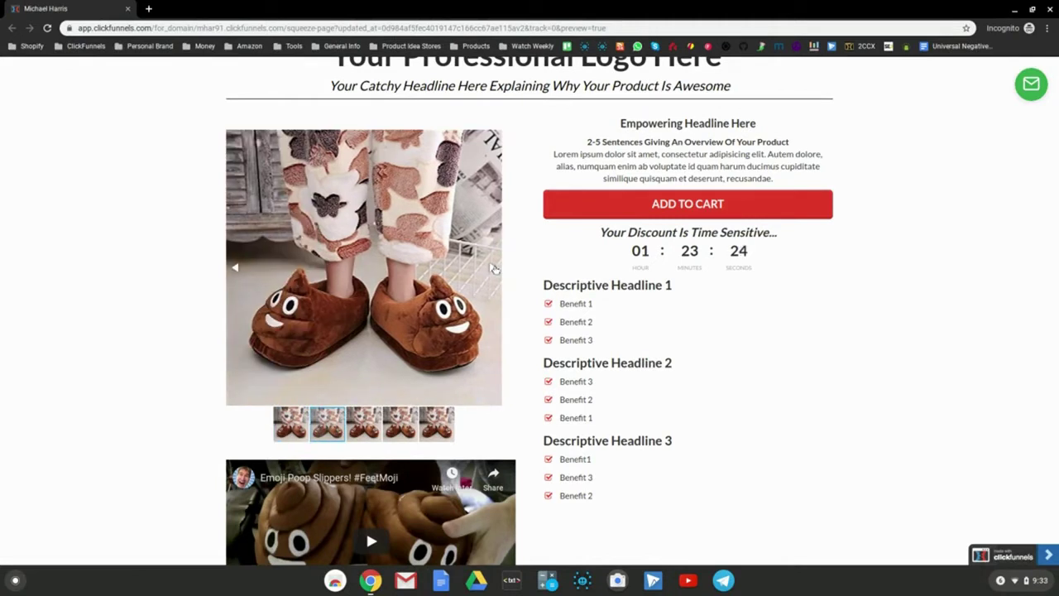
left_click(493, 268)
left_click(493, 269)
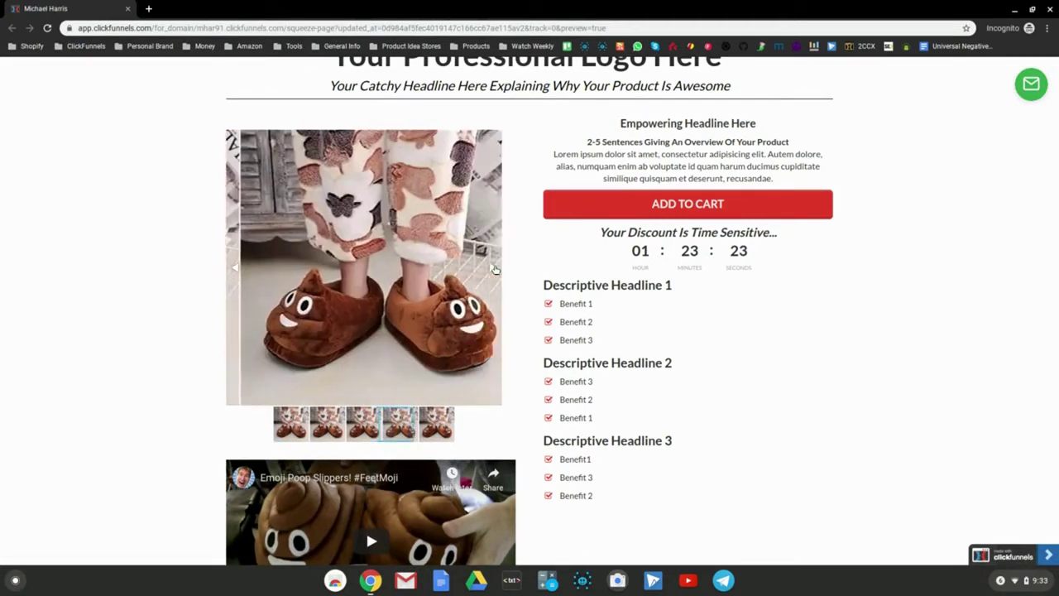
left_click(494, 272)
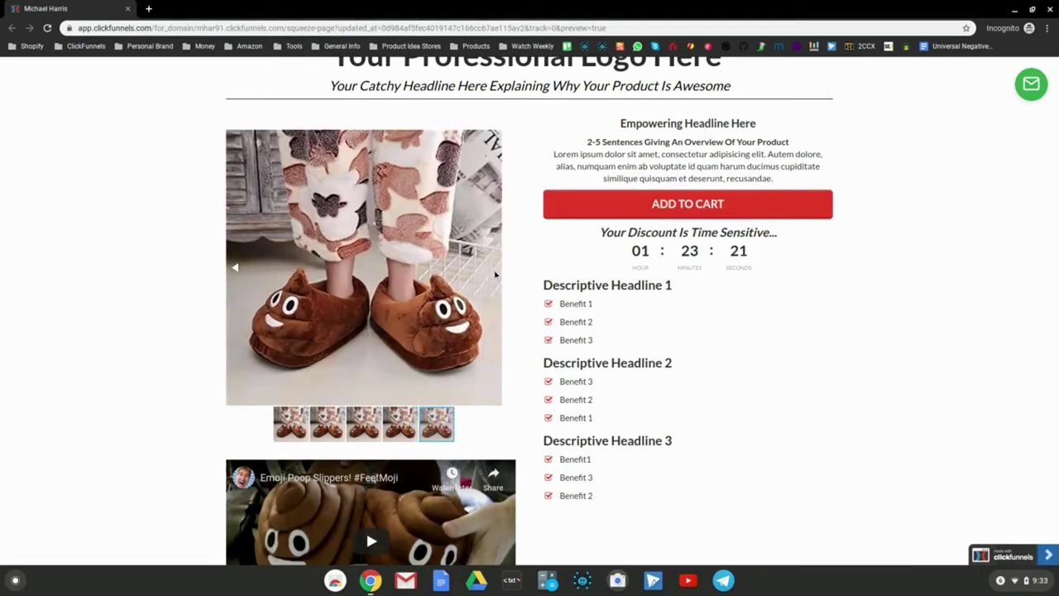
left_click(397, 422)
left_click(364, 429)
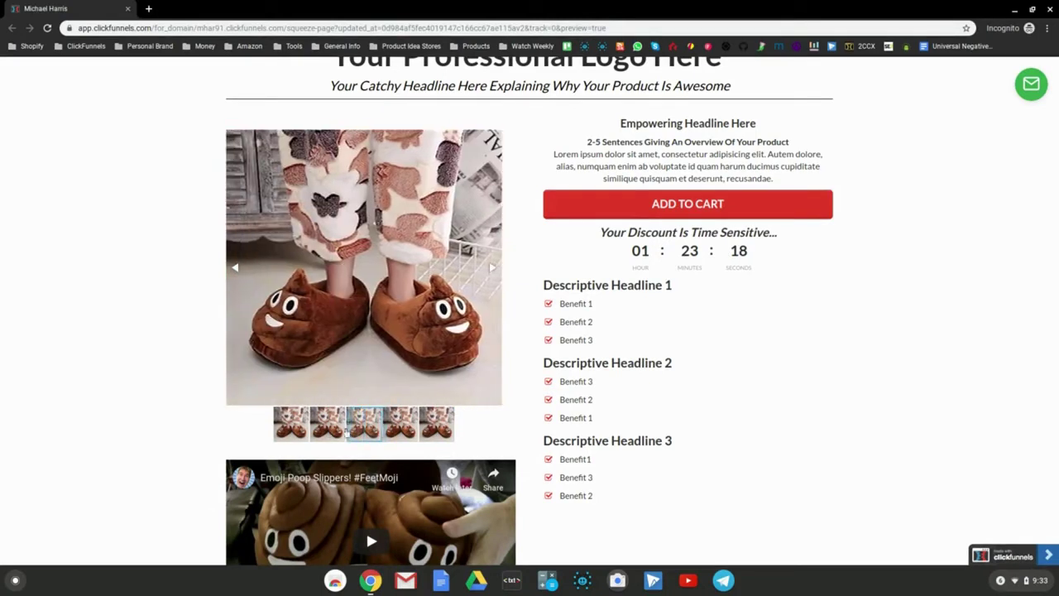
left_click(438, 424)
left_click(281, 427)
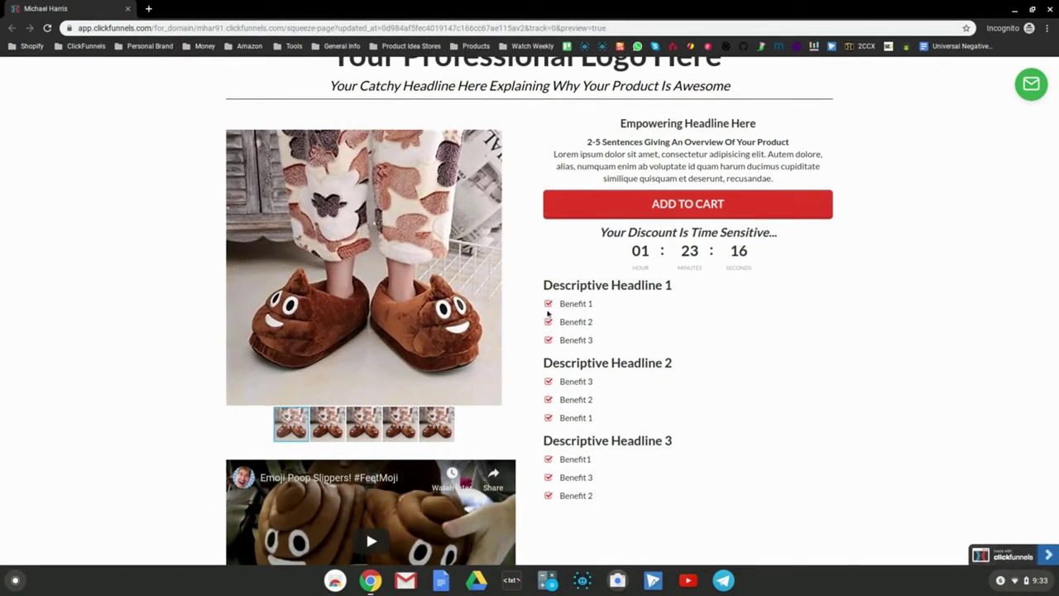
scroll(612, 302, "down", 1)
scroll(618, 300, "up", 1)
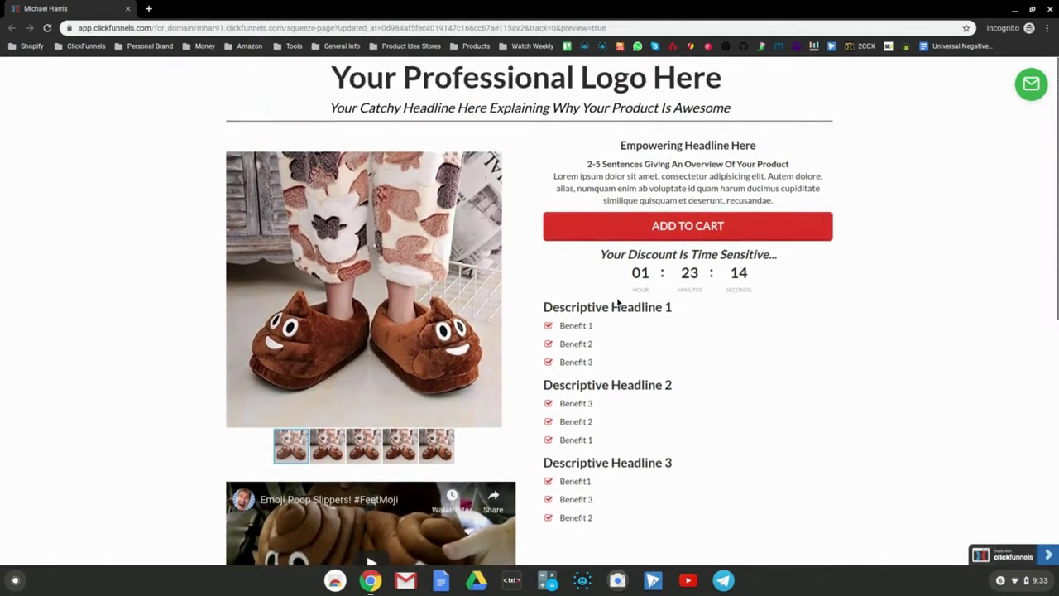
scroll(163, 286, "down", 1)
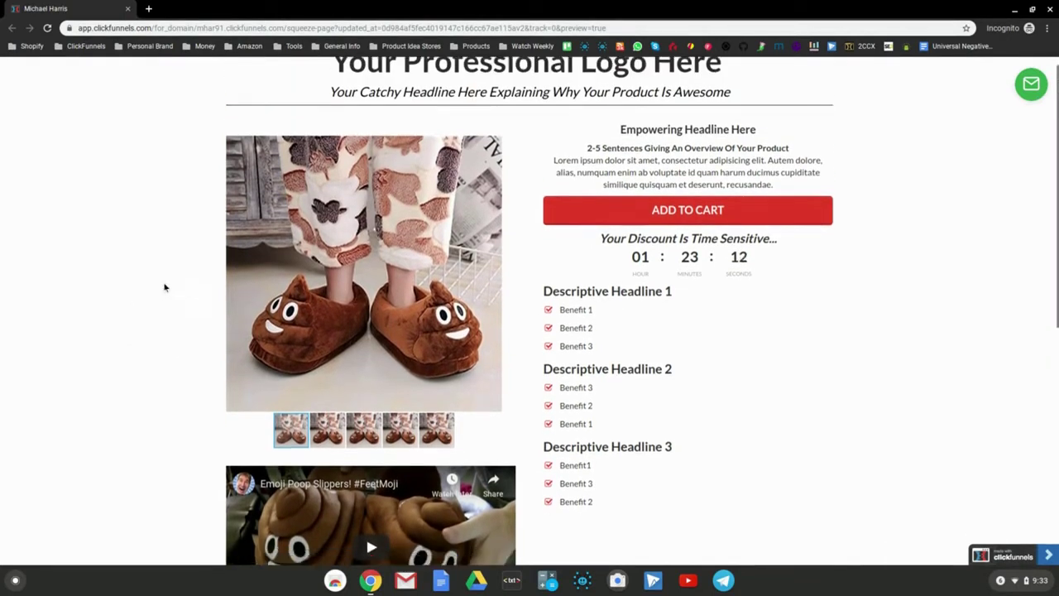
scroll(133, 329, "down", 1)
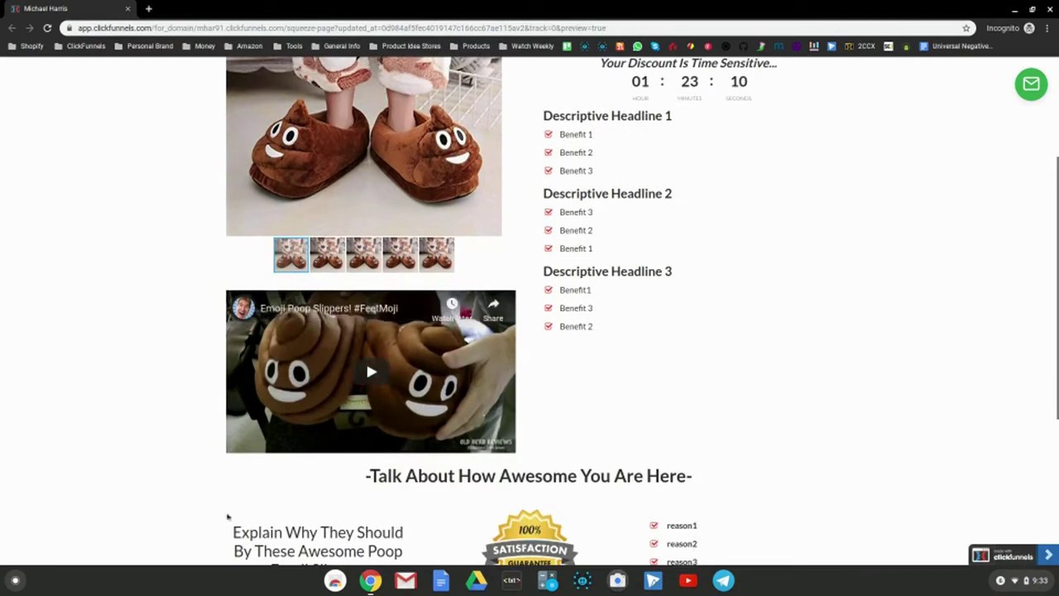
scroll(124, 331, "up", 2)
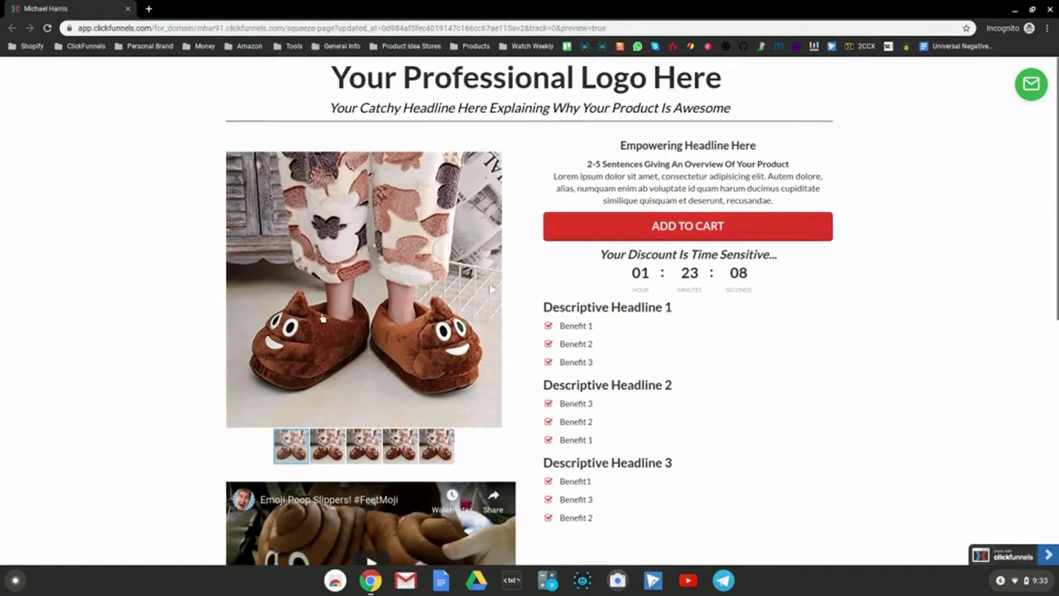